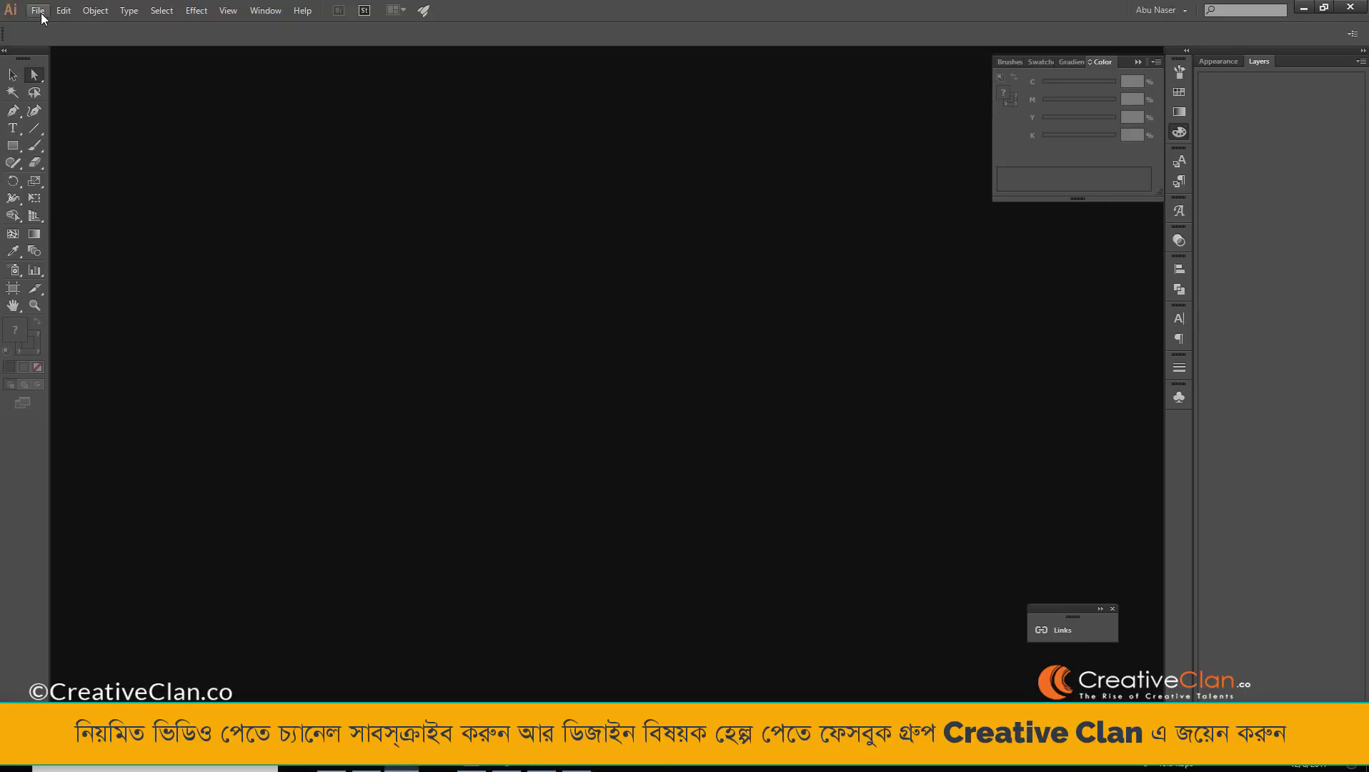
Start a new Letter document, 11 × 8.5 in, with 0.125 in bleed on all sides, then switch to Chrome.
click(38, 11)
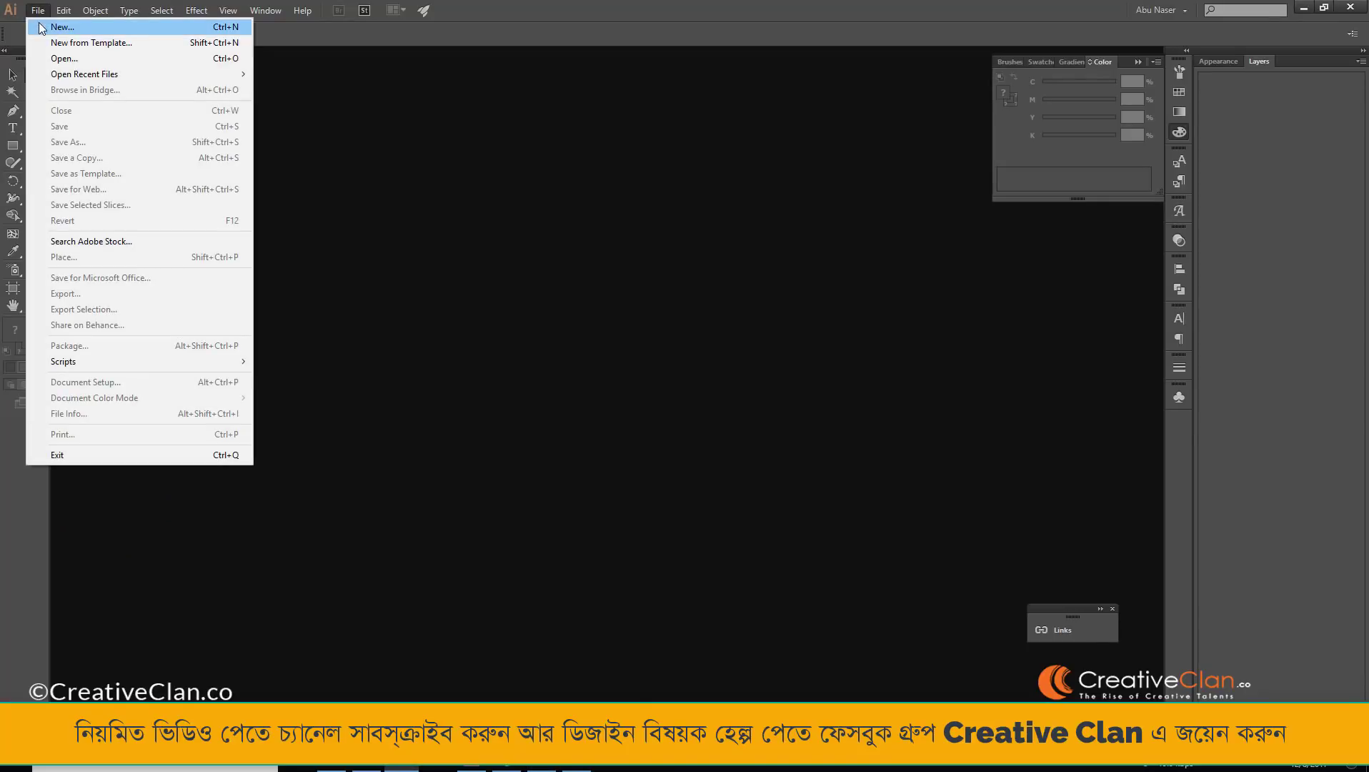
click(48, 24)
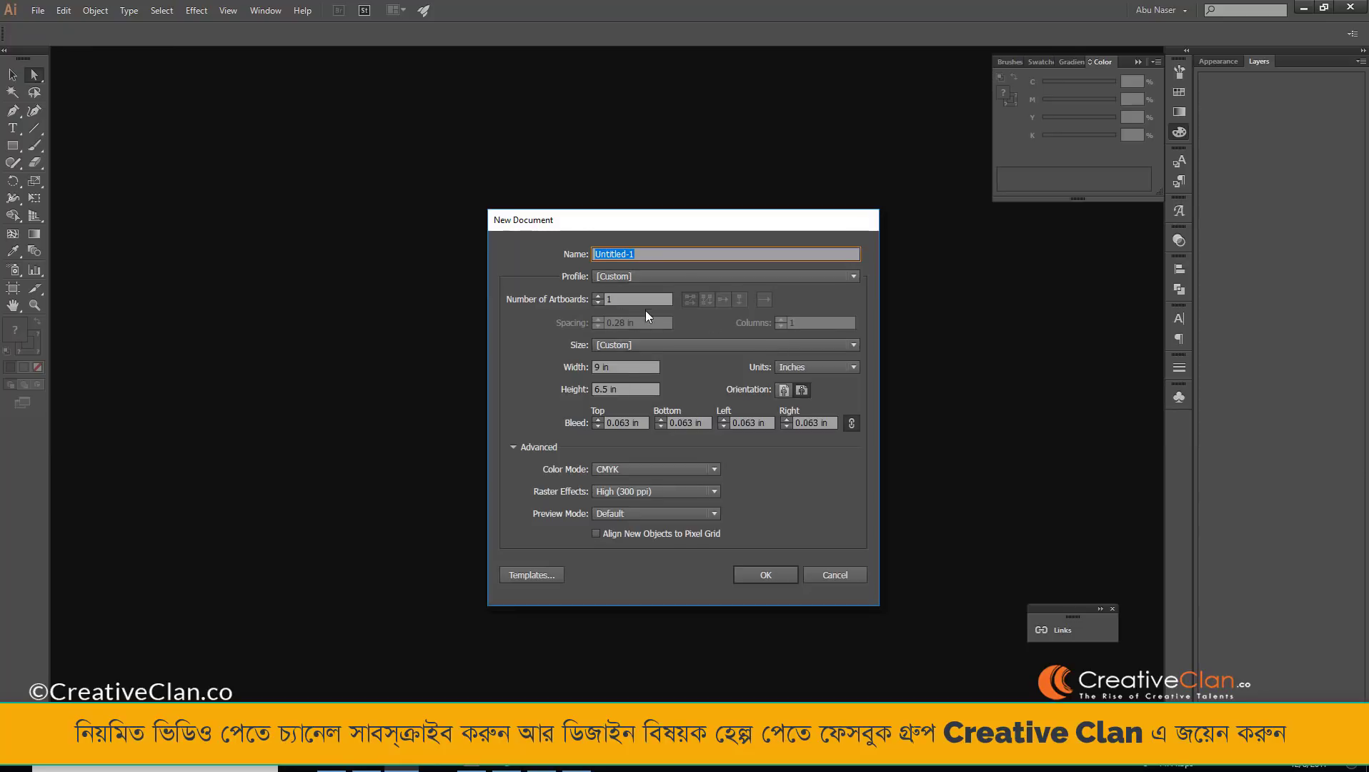
double_click(595, 366)
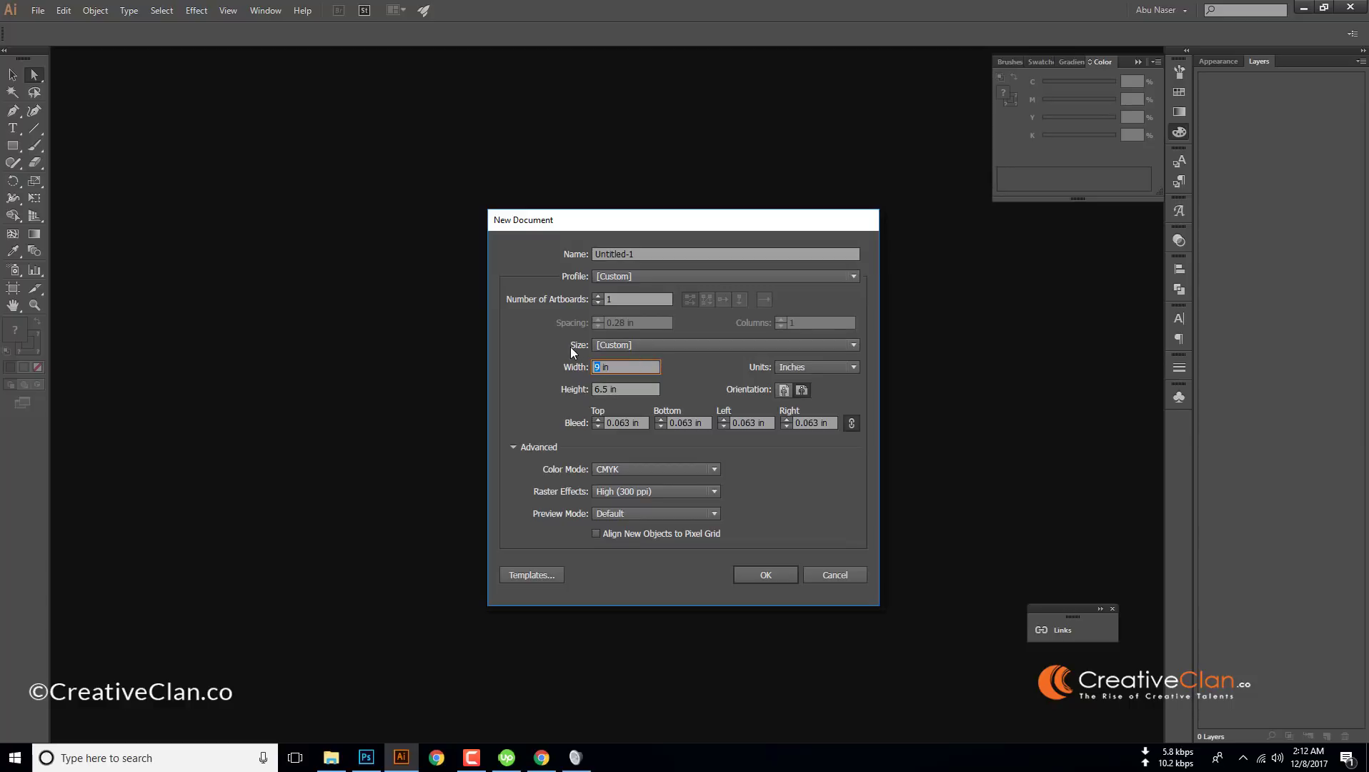
click(624, 345)
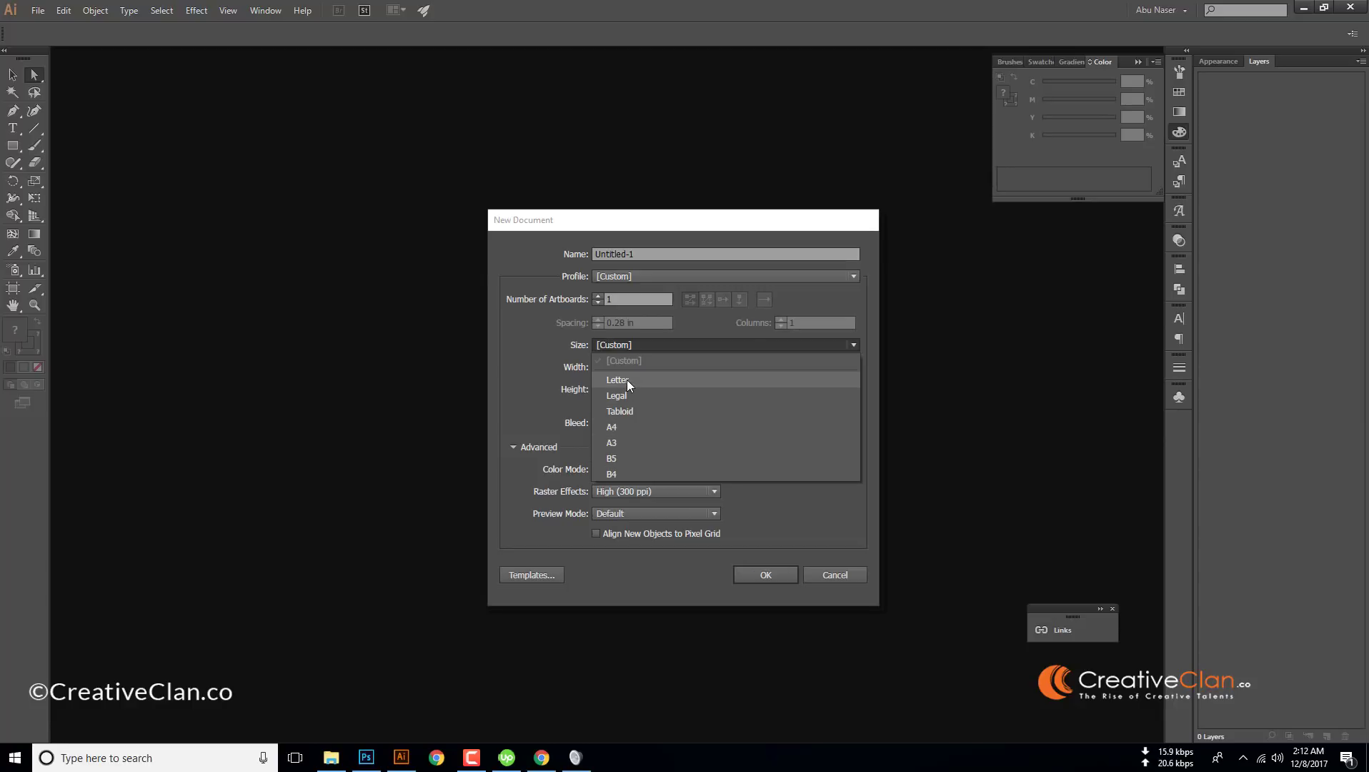
click(624, 427)
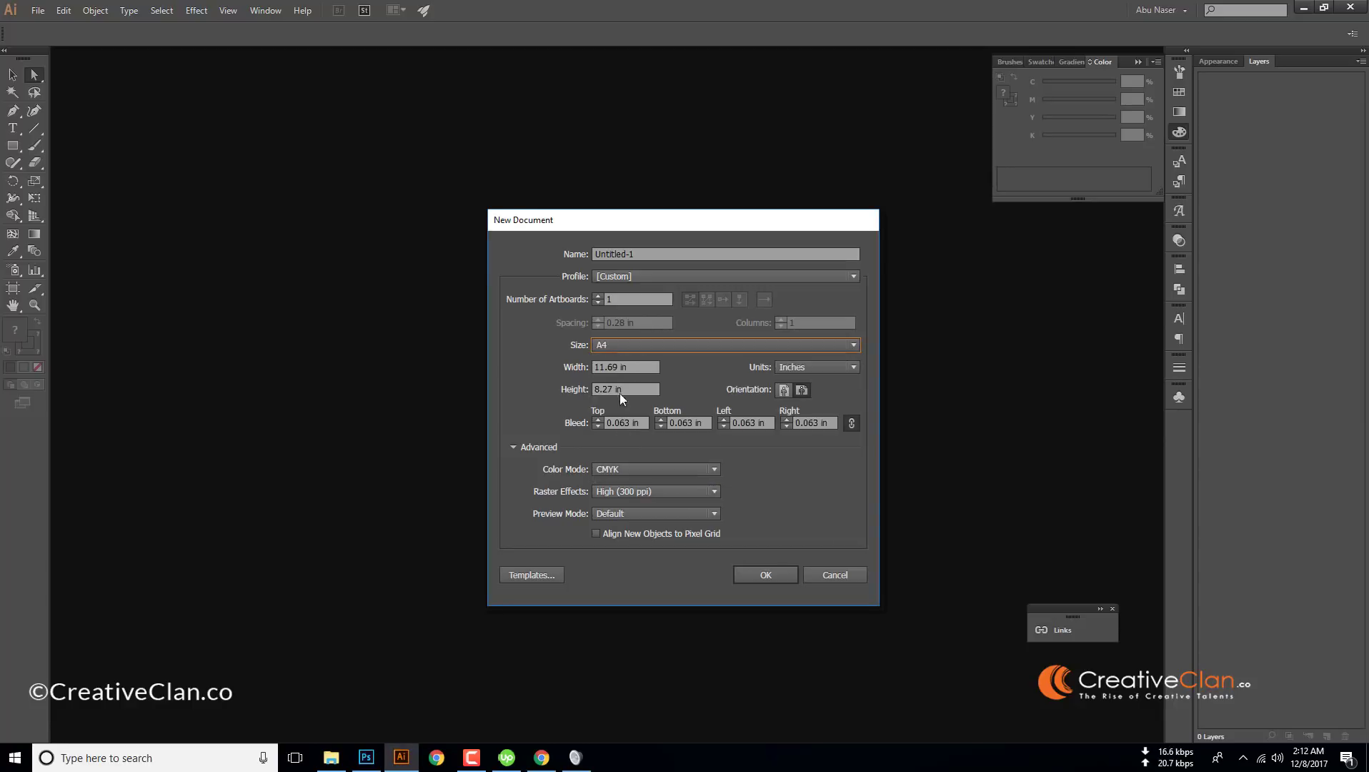
click(639, 346)
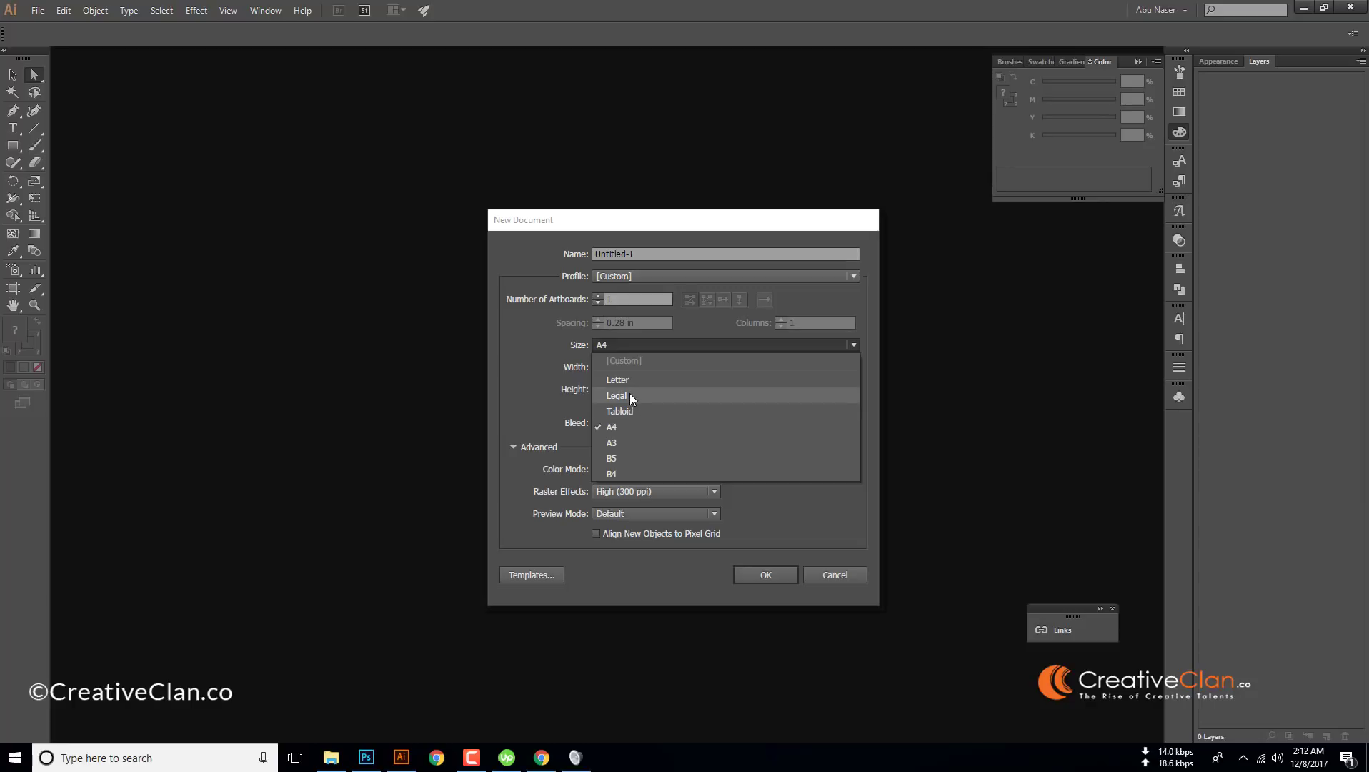
click(626, 381)
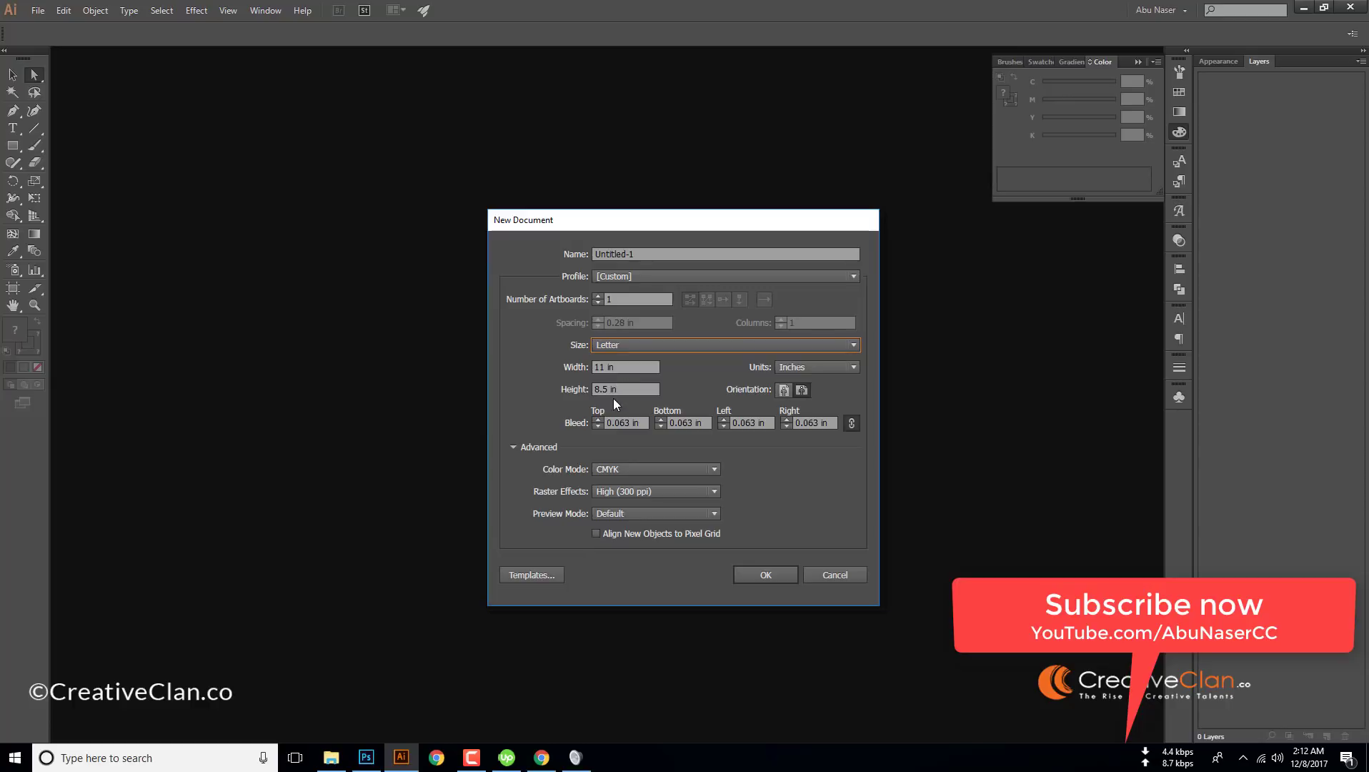
click(599, 419)
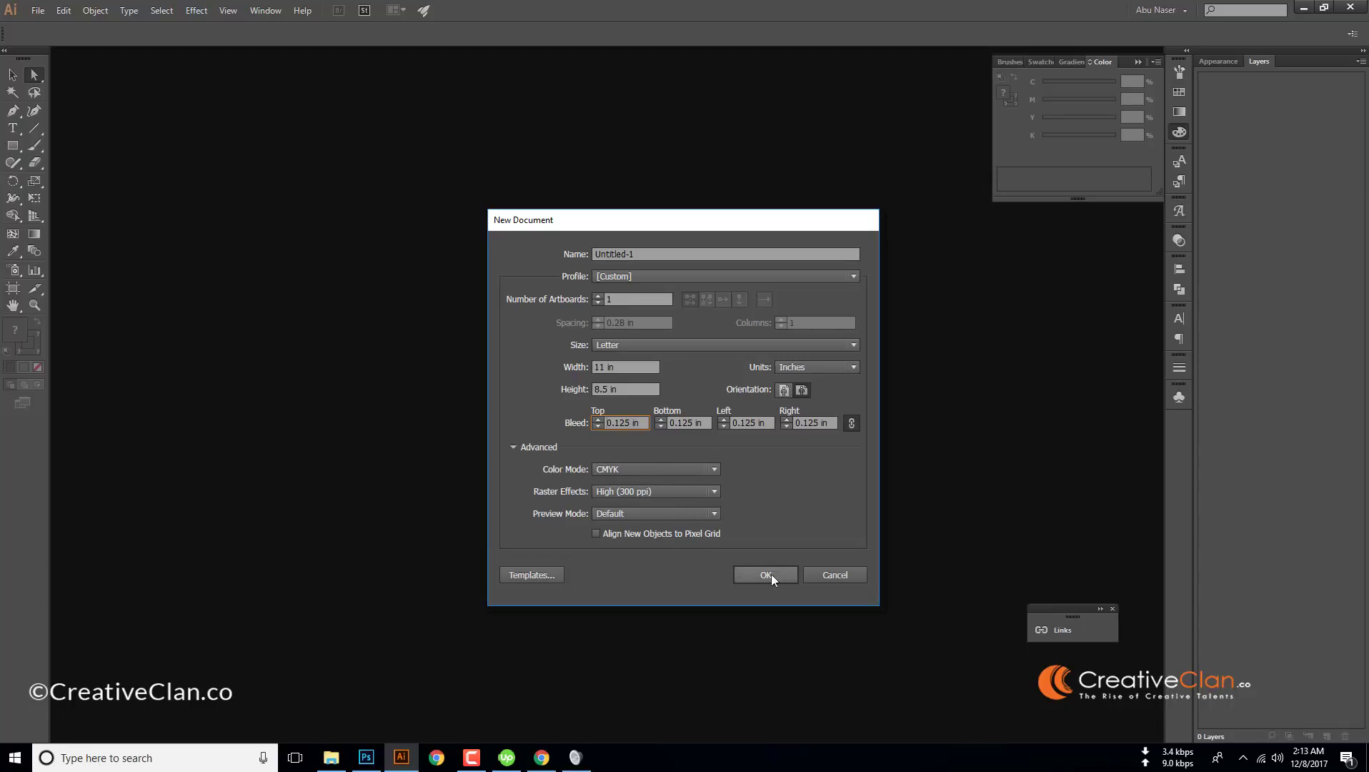
click(542, 757)
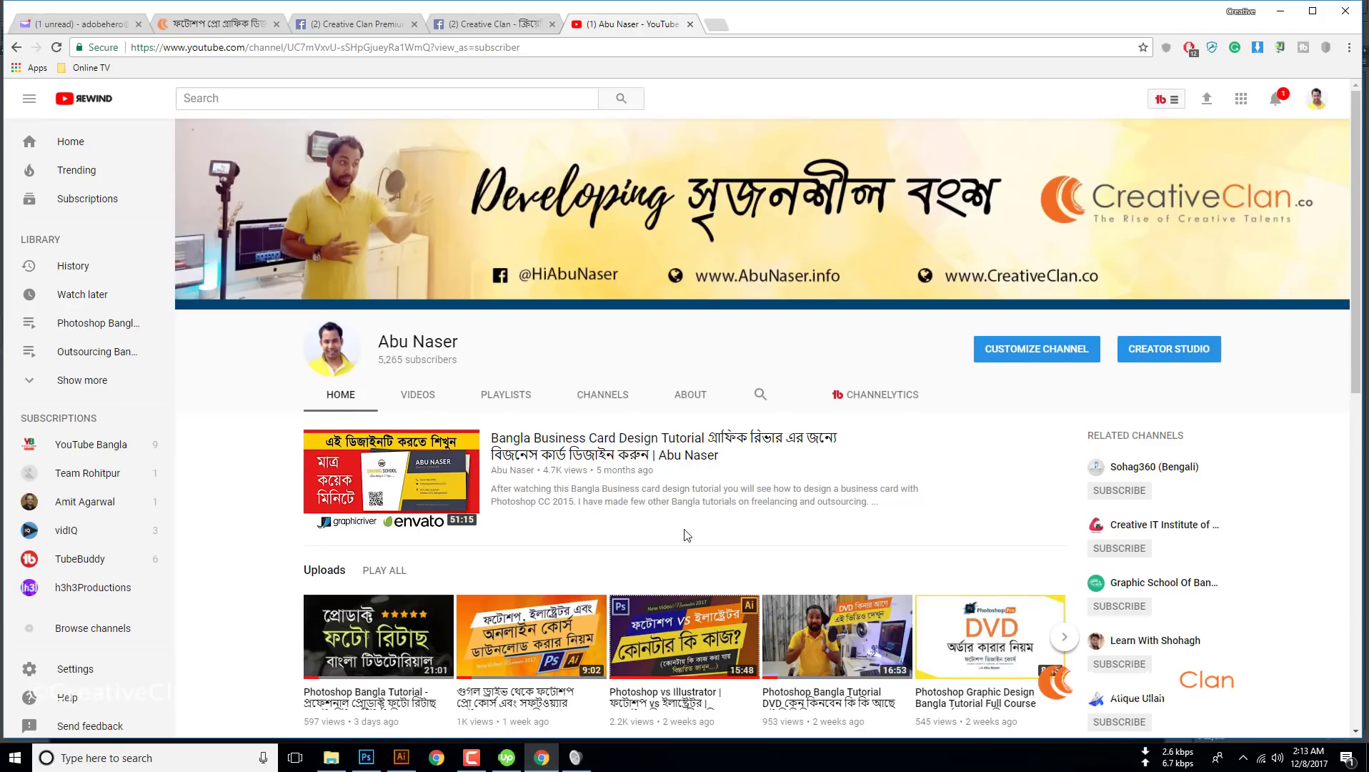
Scroll down the channel's uploads in Chrome, then return to Illustrator's new-document settings.
scroll(456, 503, down, 3)
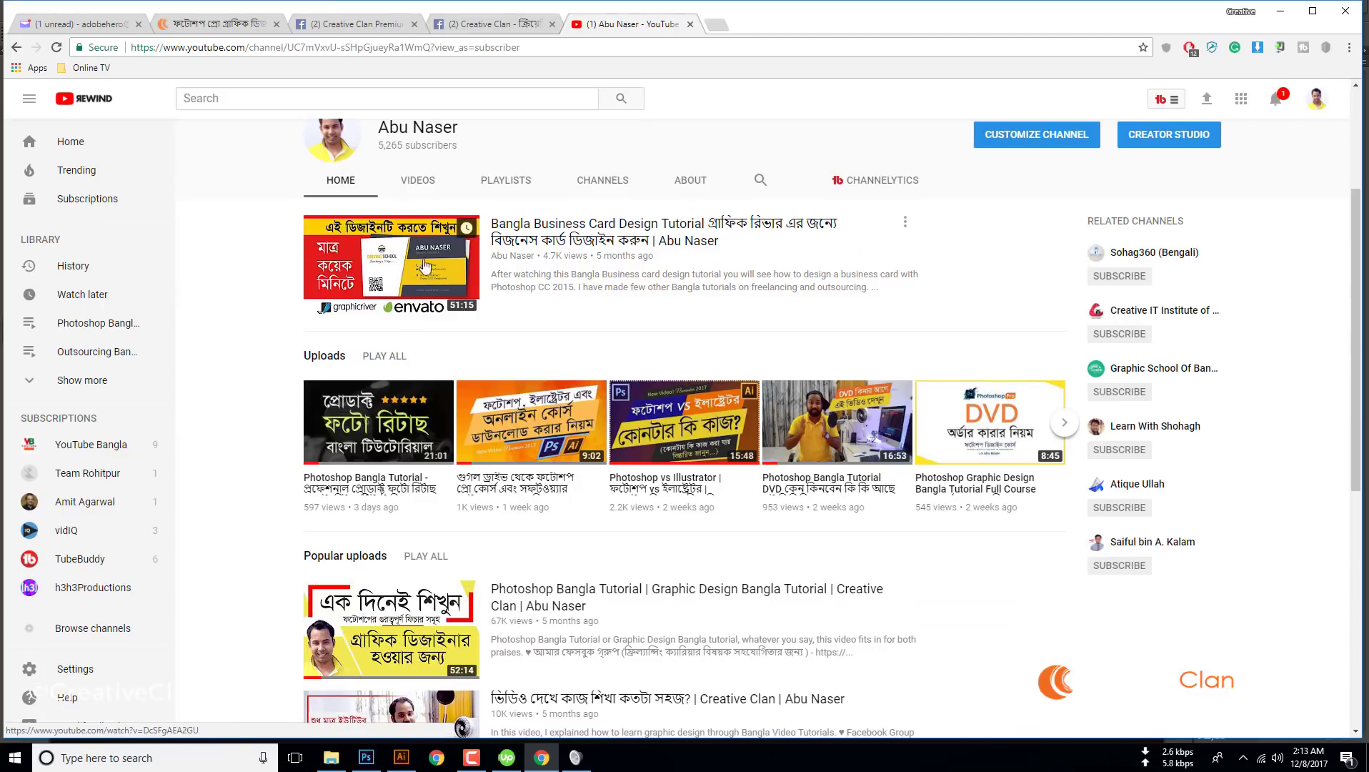
click(401, 757)
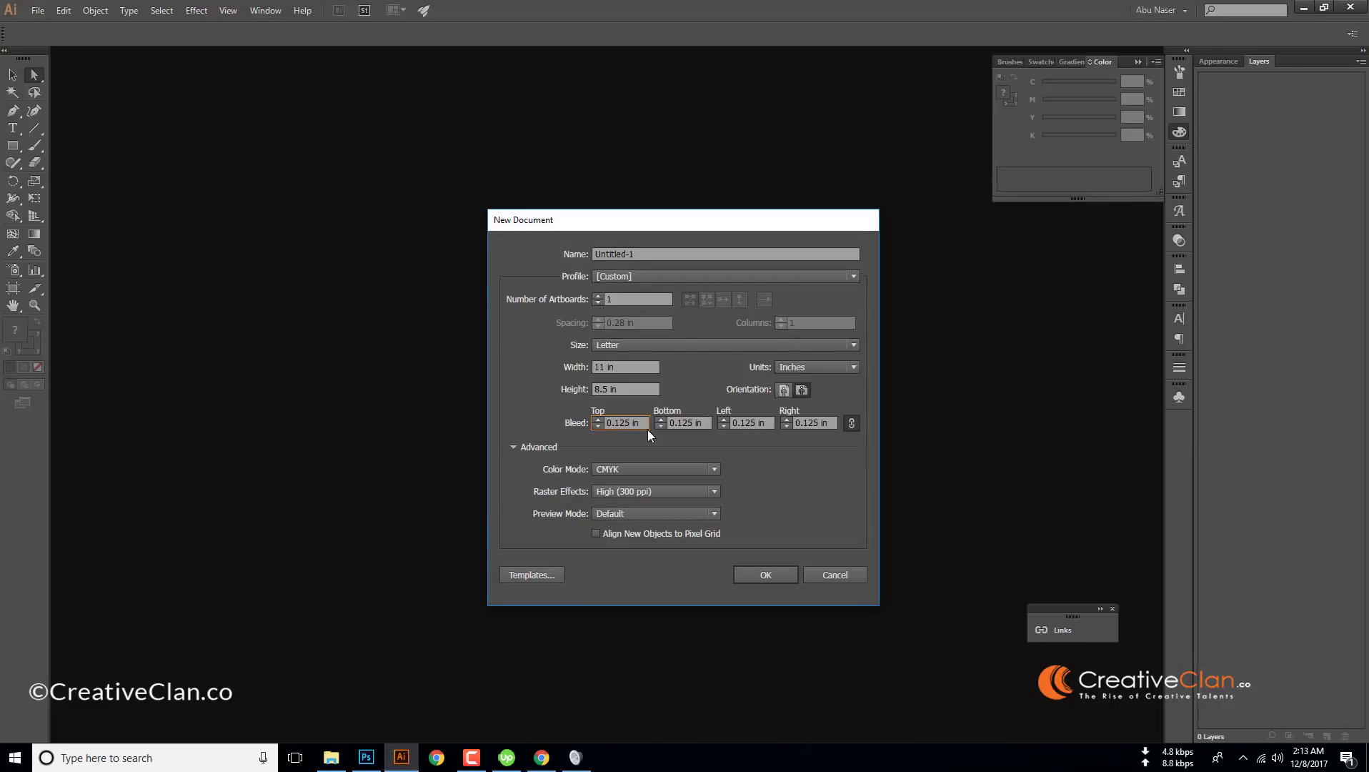
Create the blank Letter document and draw a large dark green rectangle across the top of the page.
click(766, 575)
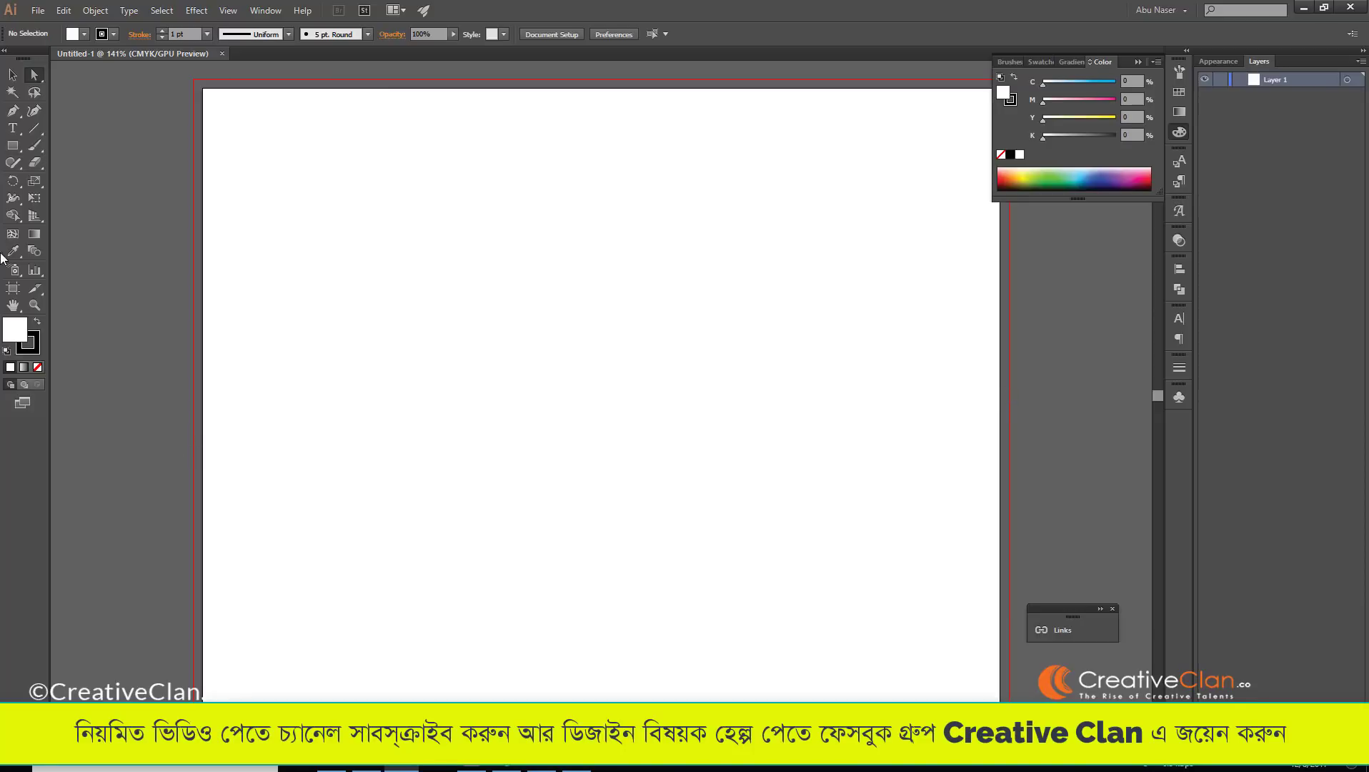
drag(13, 145, 71, 146)
drag(129, 100, 1060, 416)
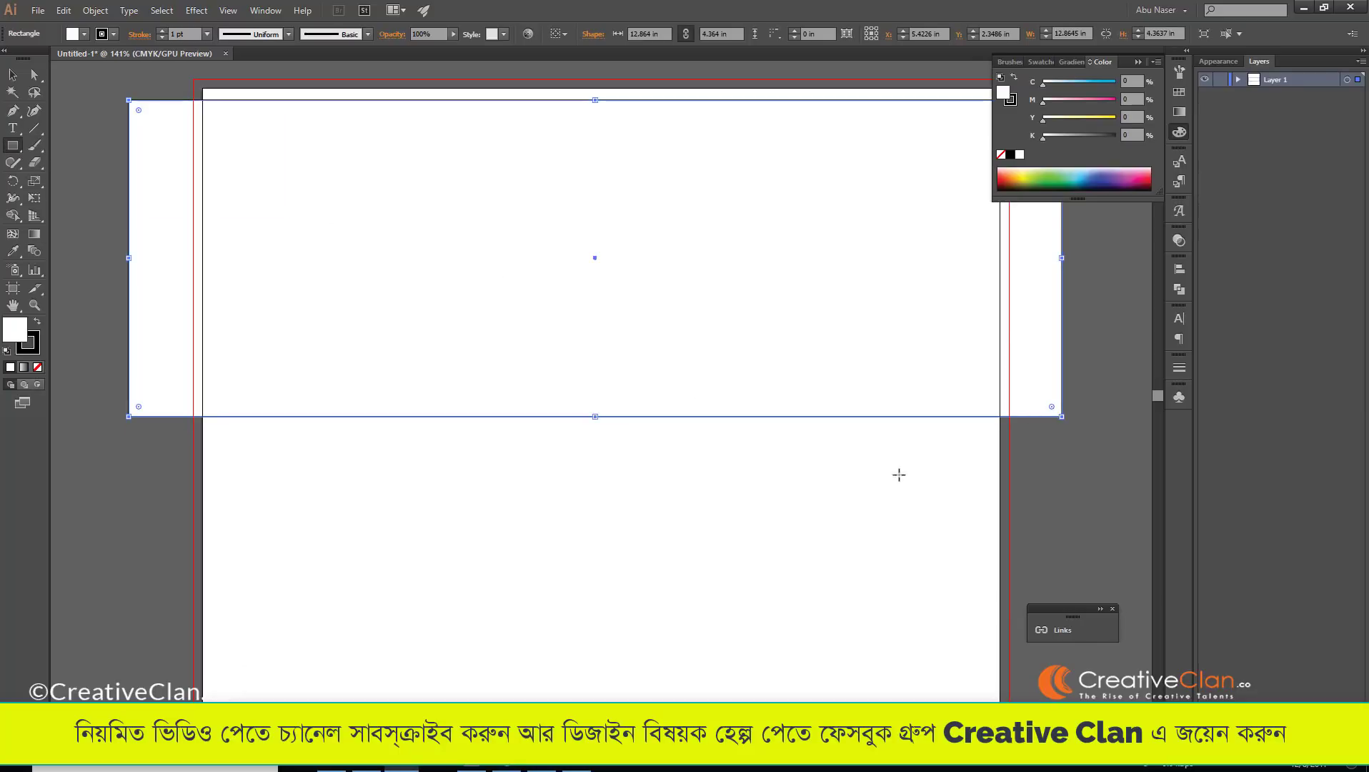
click(1072, 178)
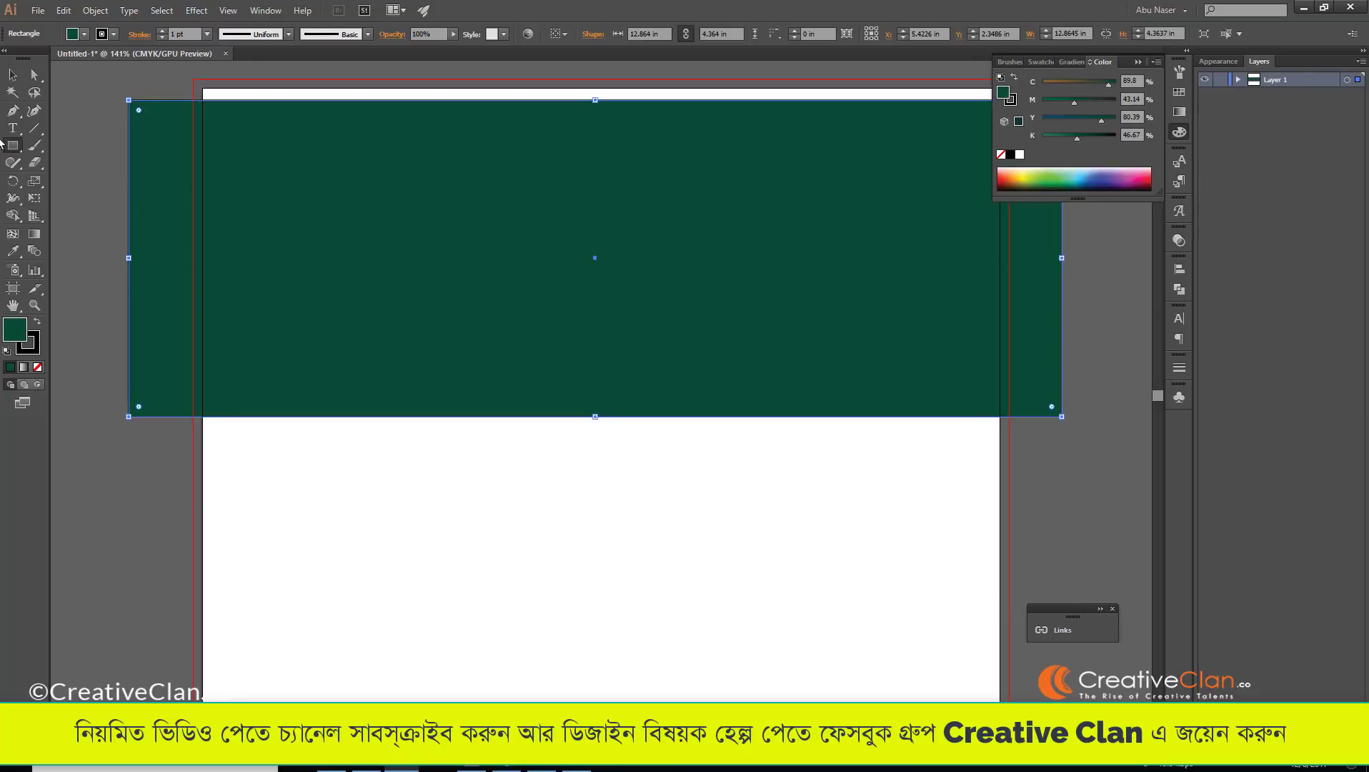
Stretch the rectangle's left and right sides out to the bleed lines, then switch to Chrome.
click(13, 74)
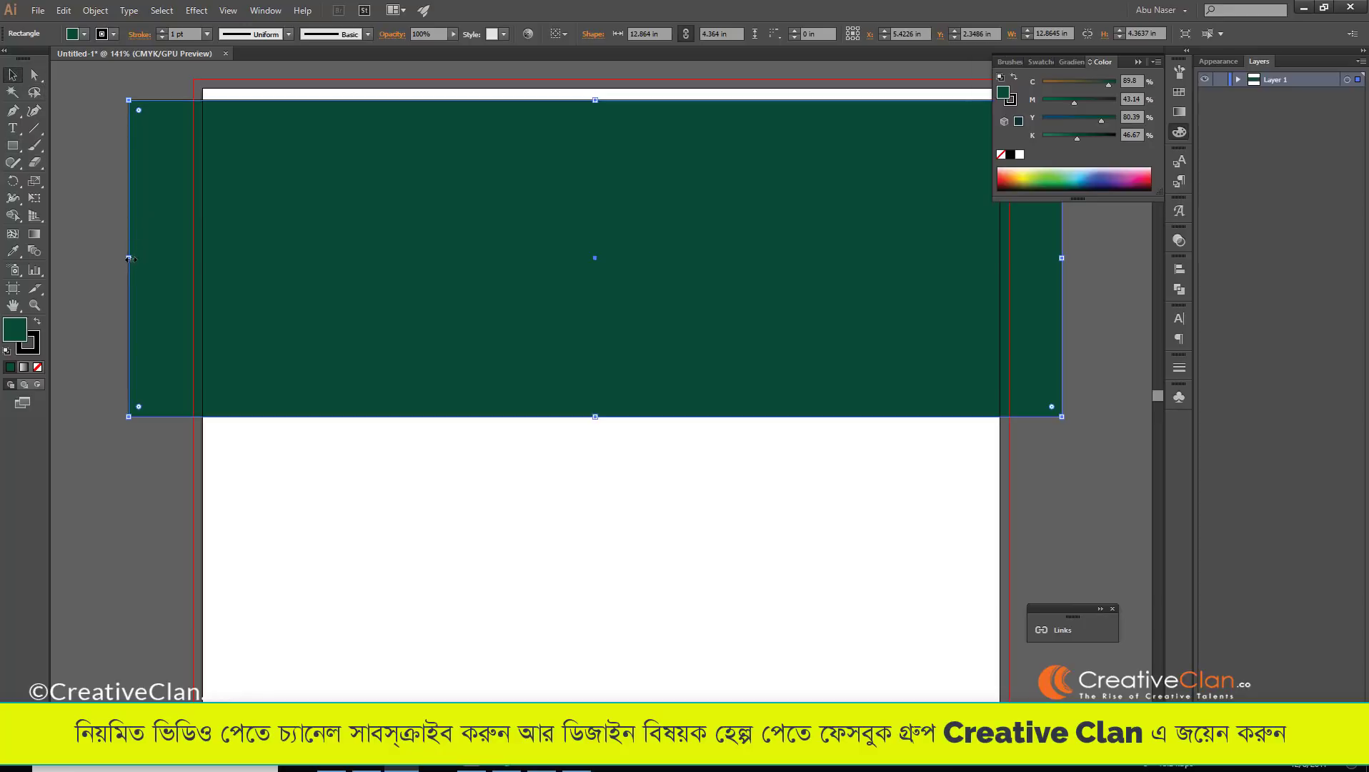
drag(129, 257, 203, 257)
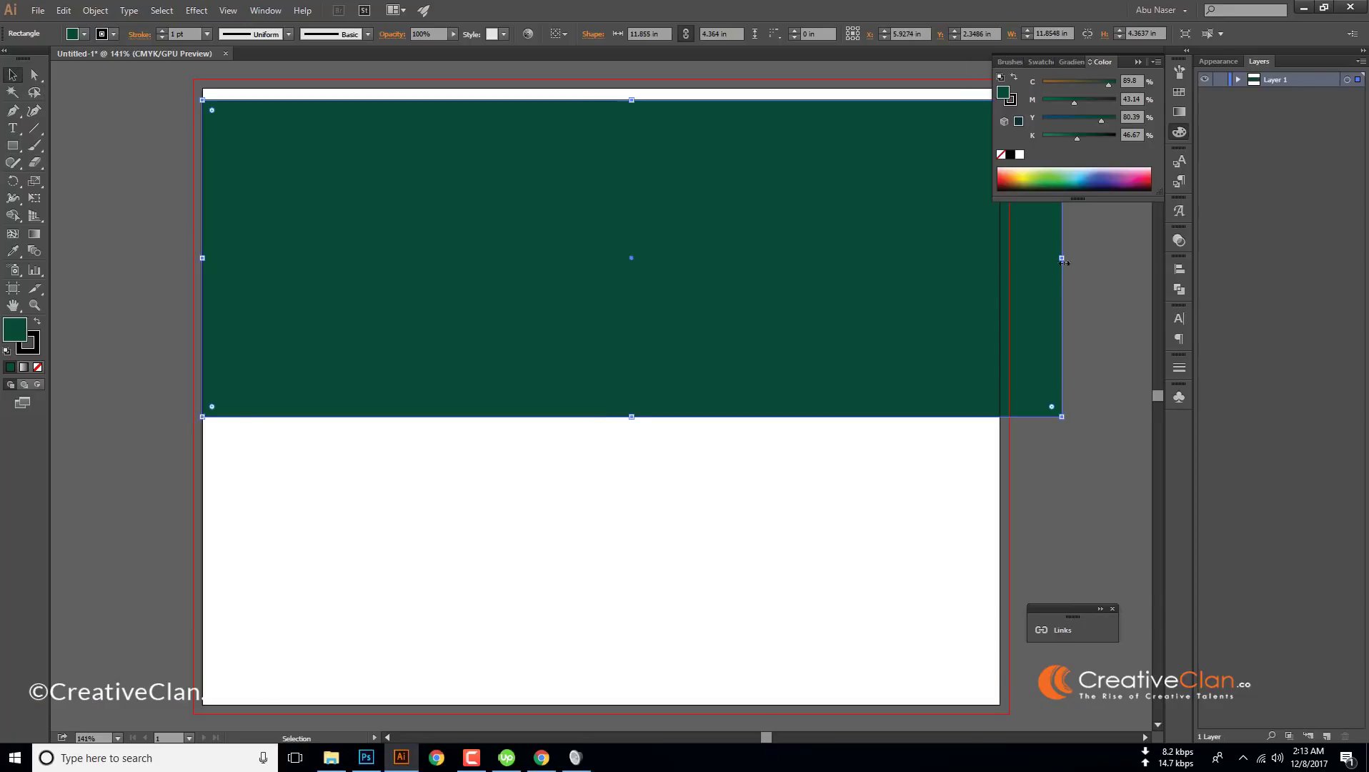
drag(1062, 258, 1001, 314)
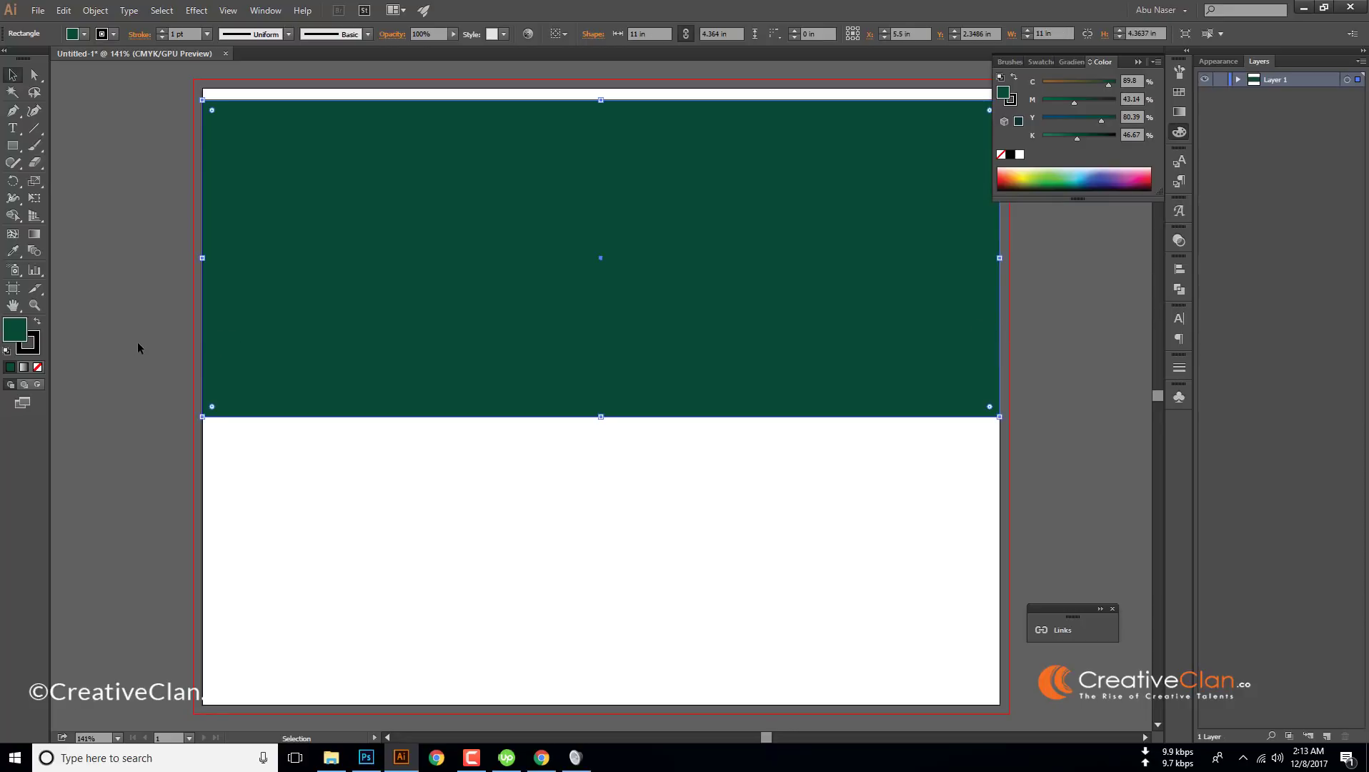
drag(203, 258, 192, 260)
drag(1004, 257, 1008, 259)
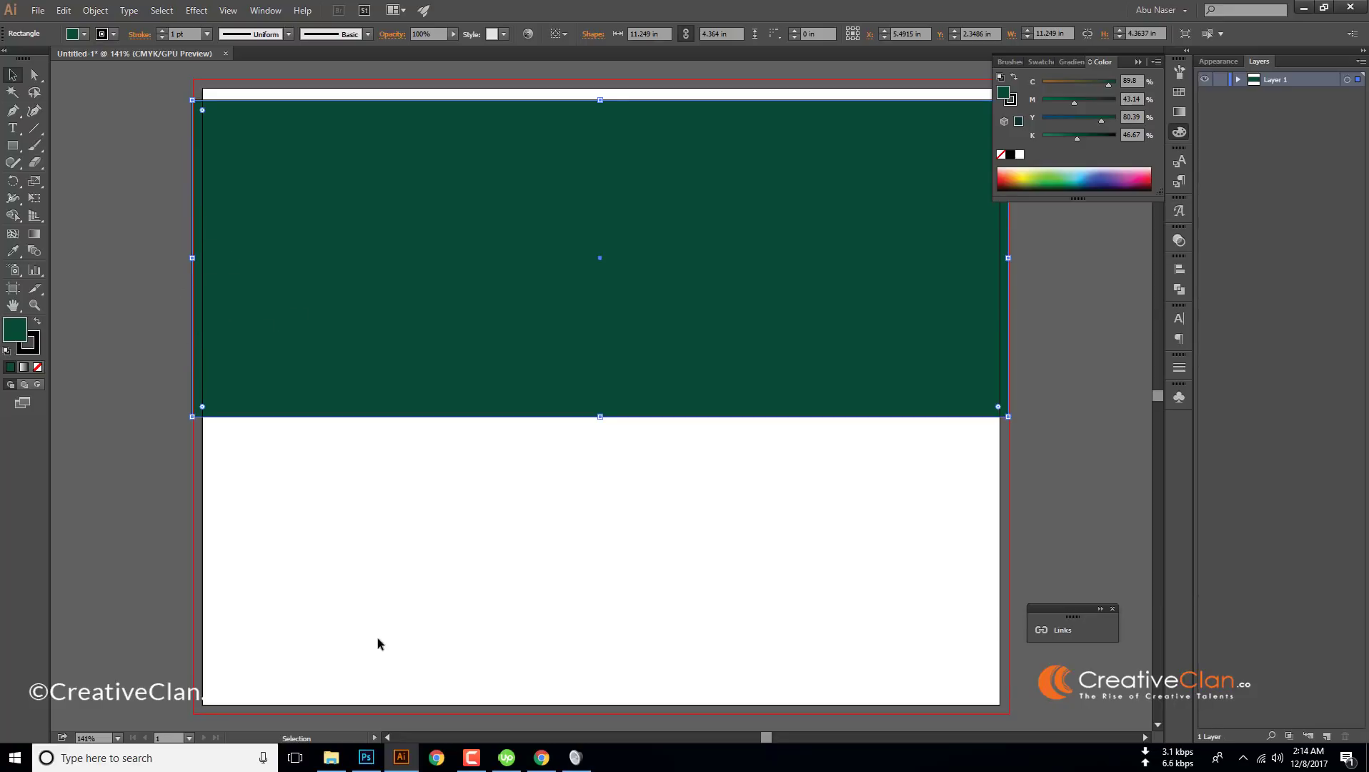
click(542, 757)
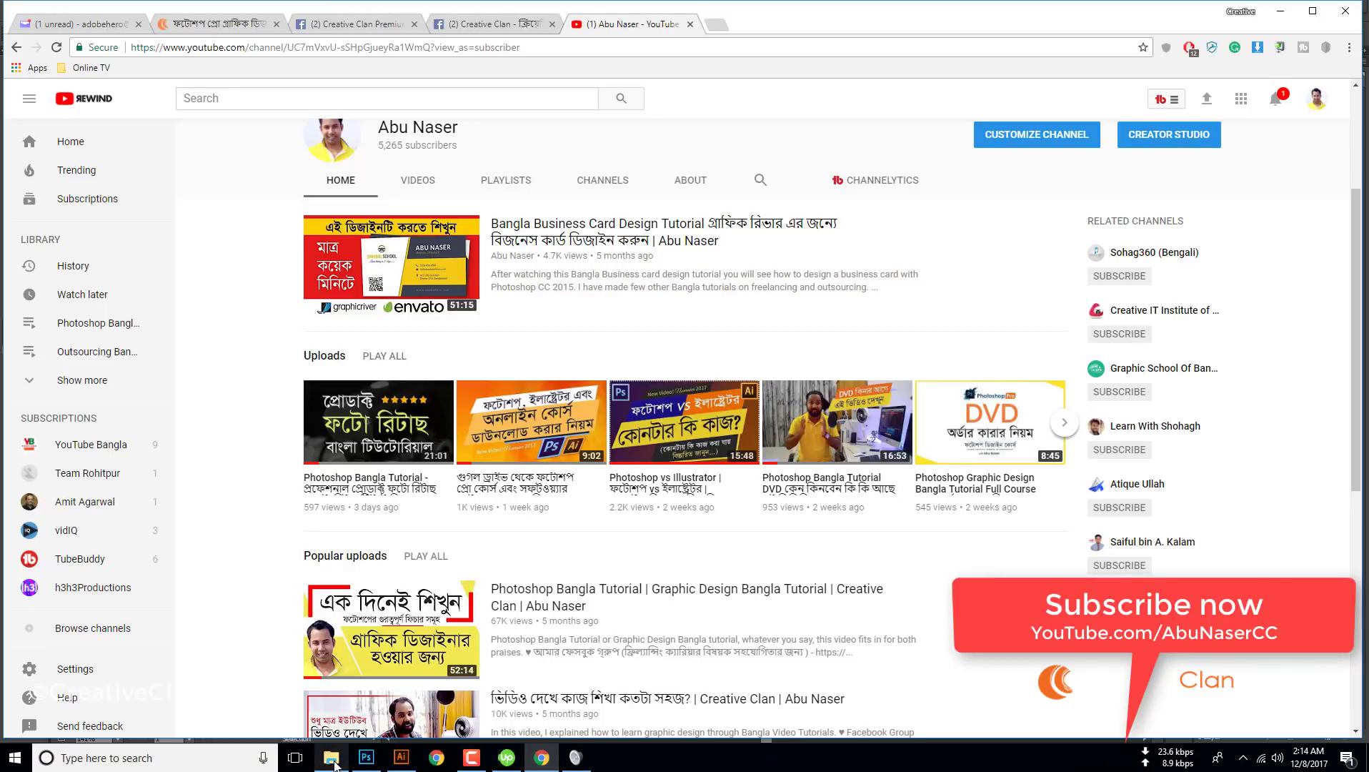
Return to Illustrator and open the recent file David with mark.ai.
click(401, 757)
click(38, 11)
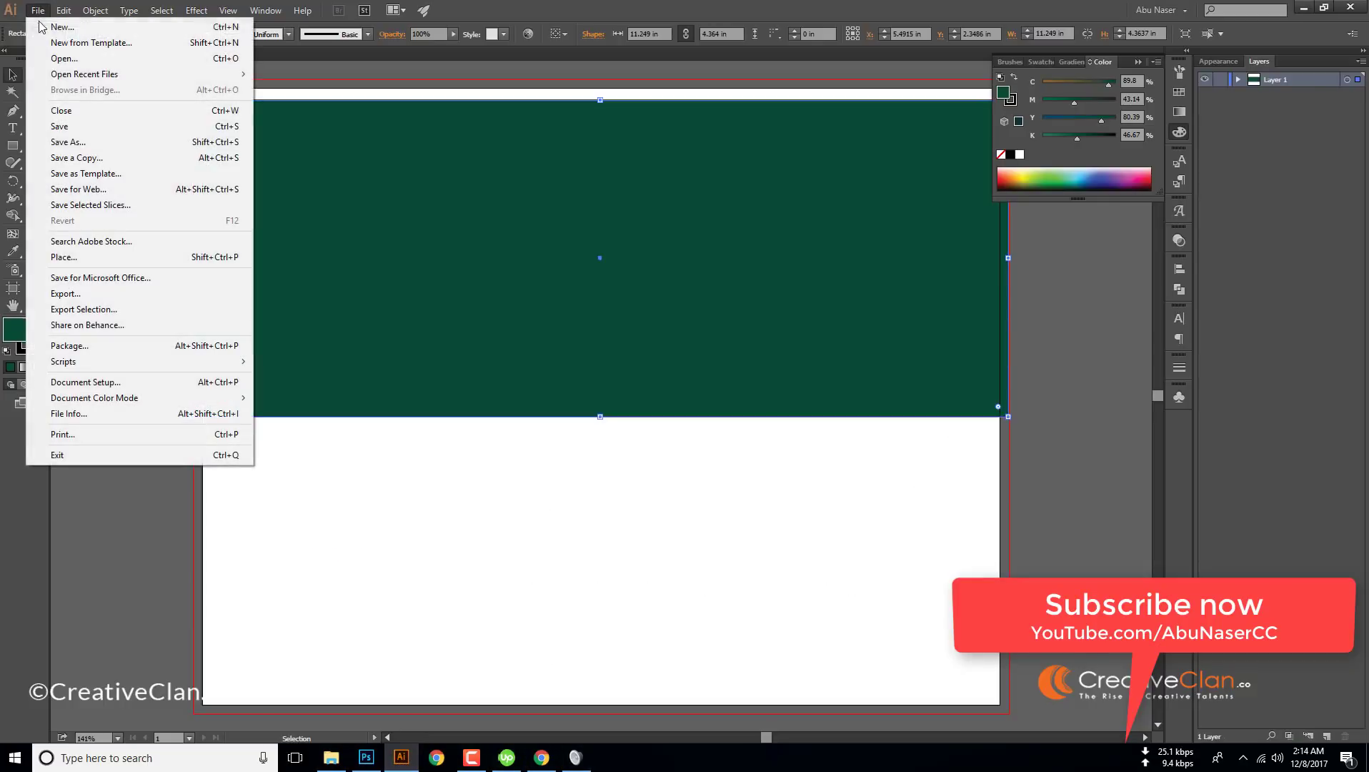
mouse_move(234, 76)
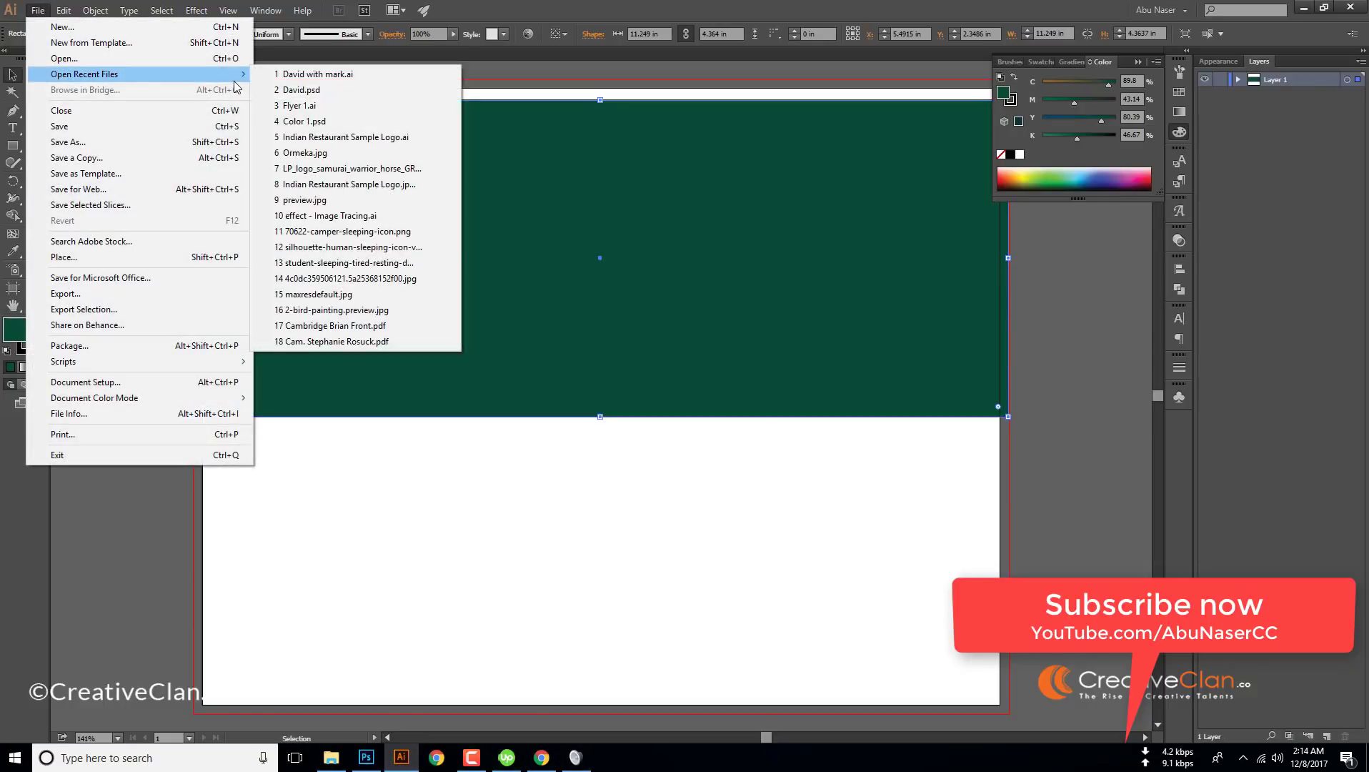
click(354, 76)
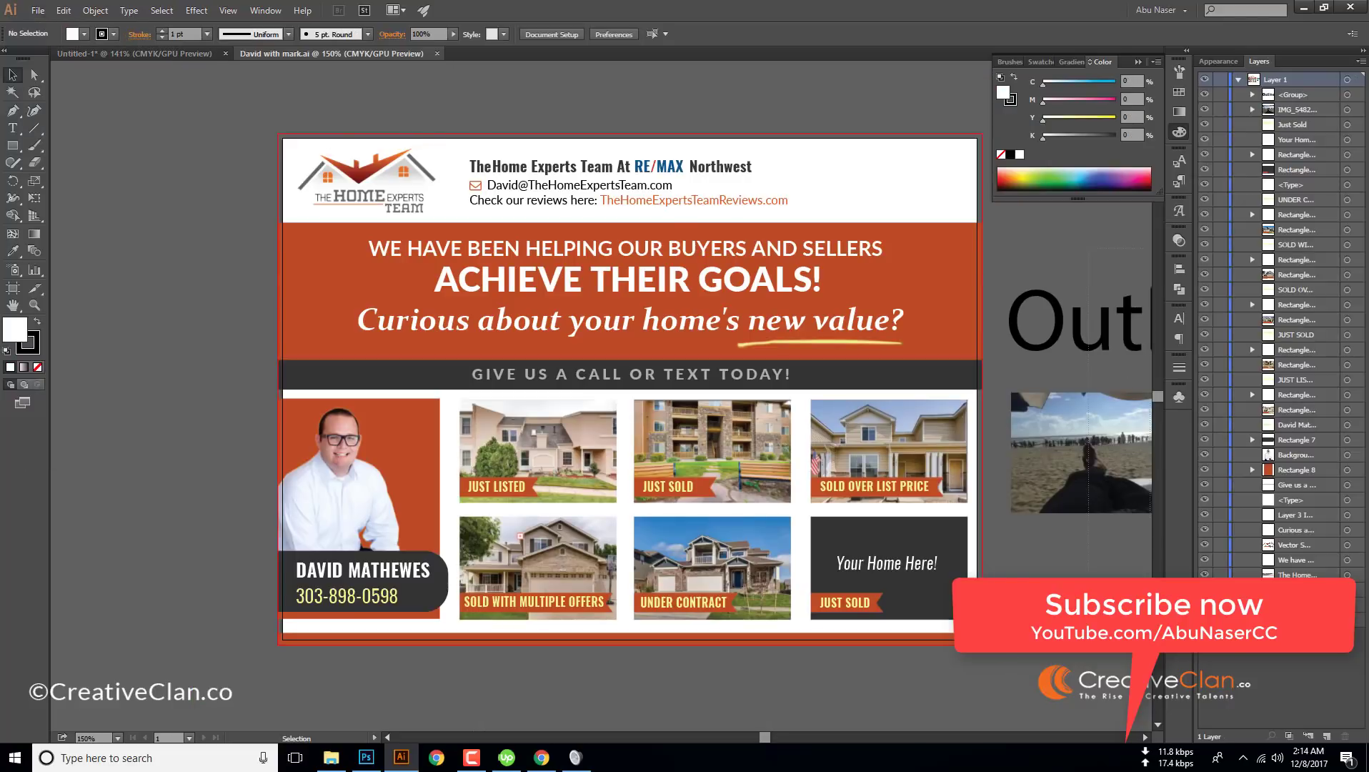
Delete the stray text and beach photo beside the postcard and show the rulers.
drag(996, 275, 1159, 524)
key(Delete)
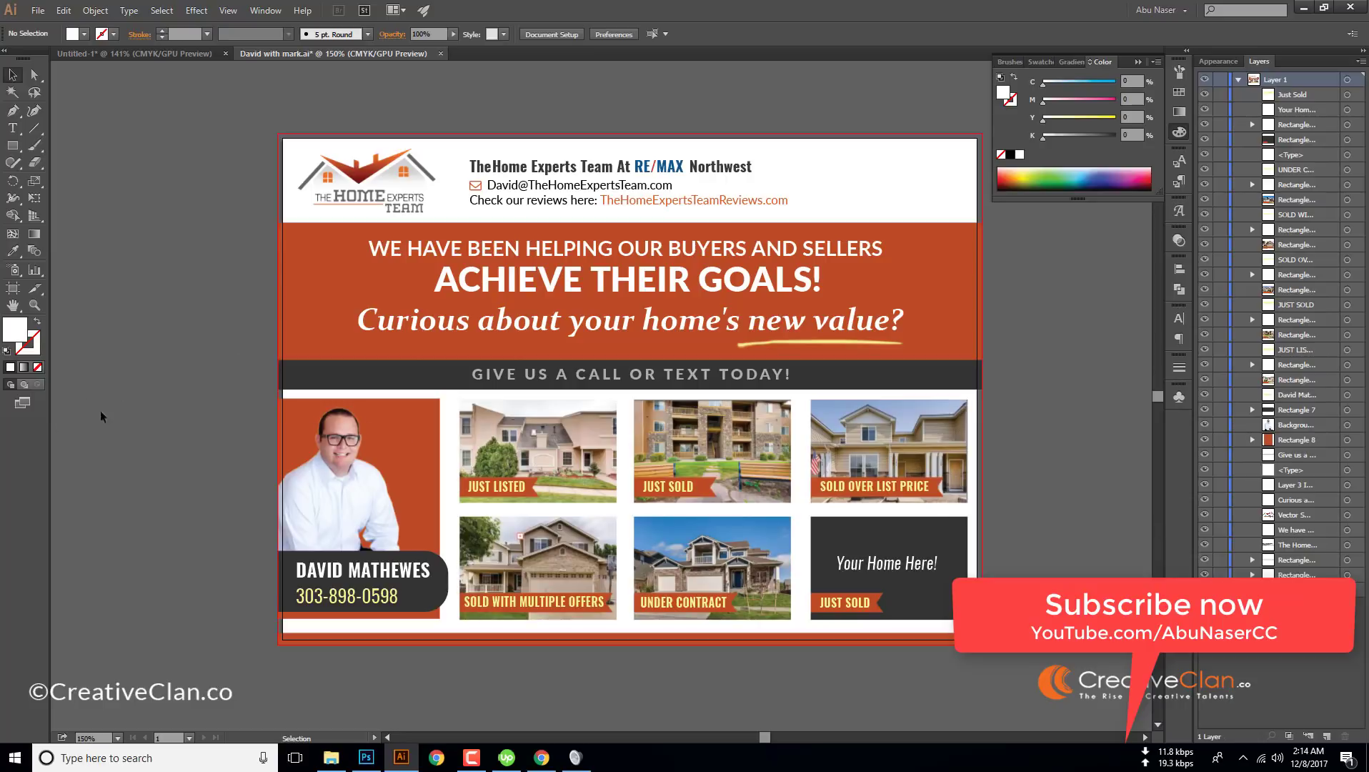
key(ctrl+r)
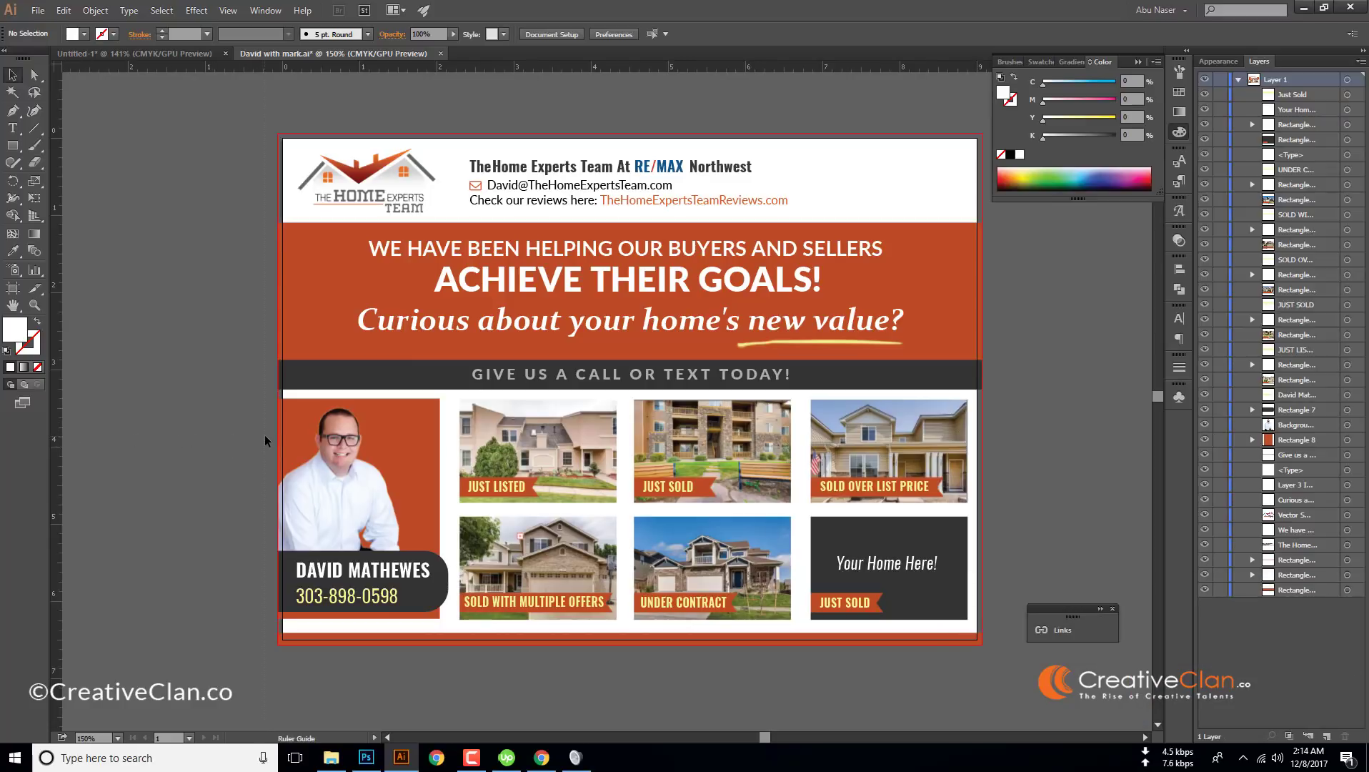
Place two vertical guides on the postcard's left edge and two horizontal guides along its top.
drag(272, 430, 278, 425)
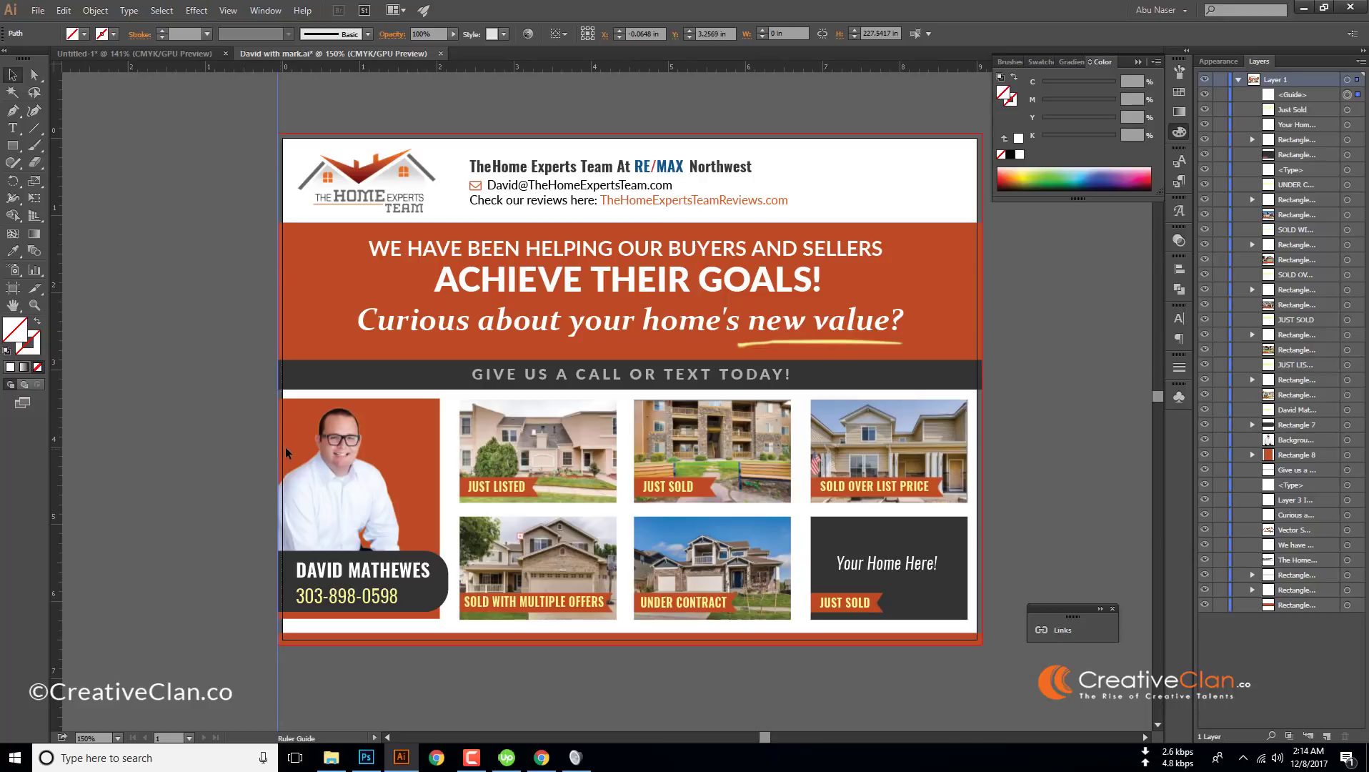
drag(283, 446, 284, 430)
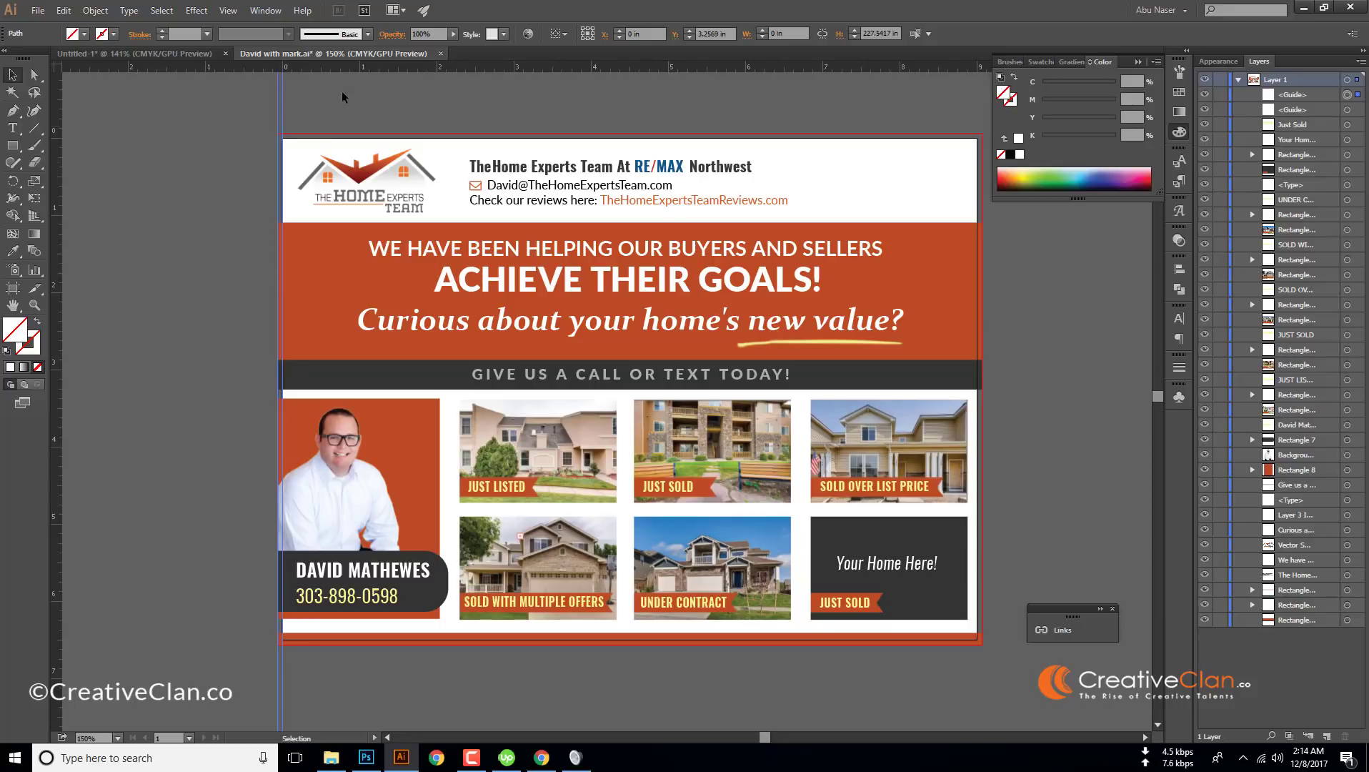
drag(413, 62, 419, 123)
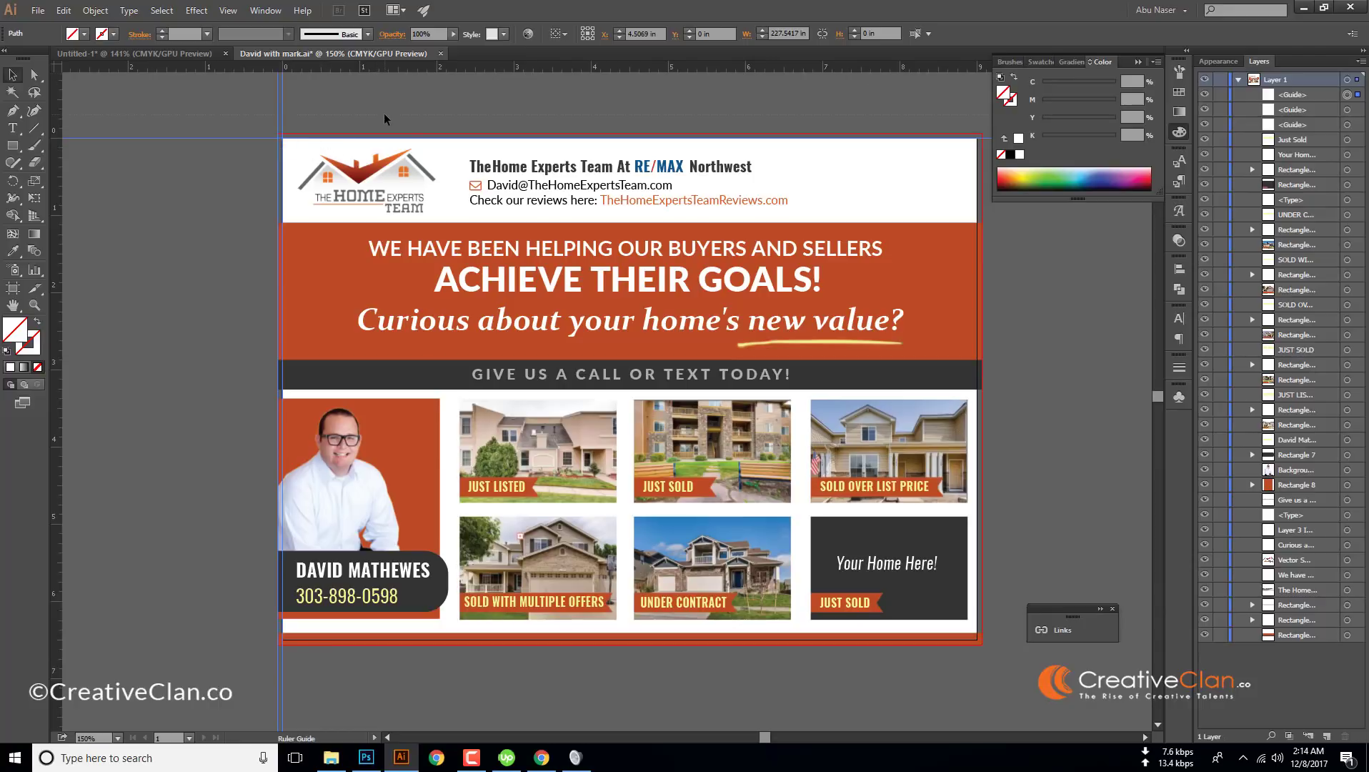
drag(381, 141, 373, 137)
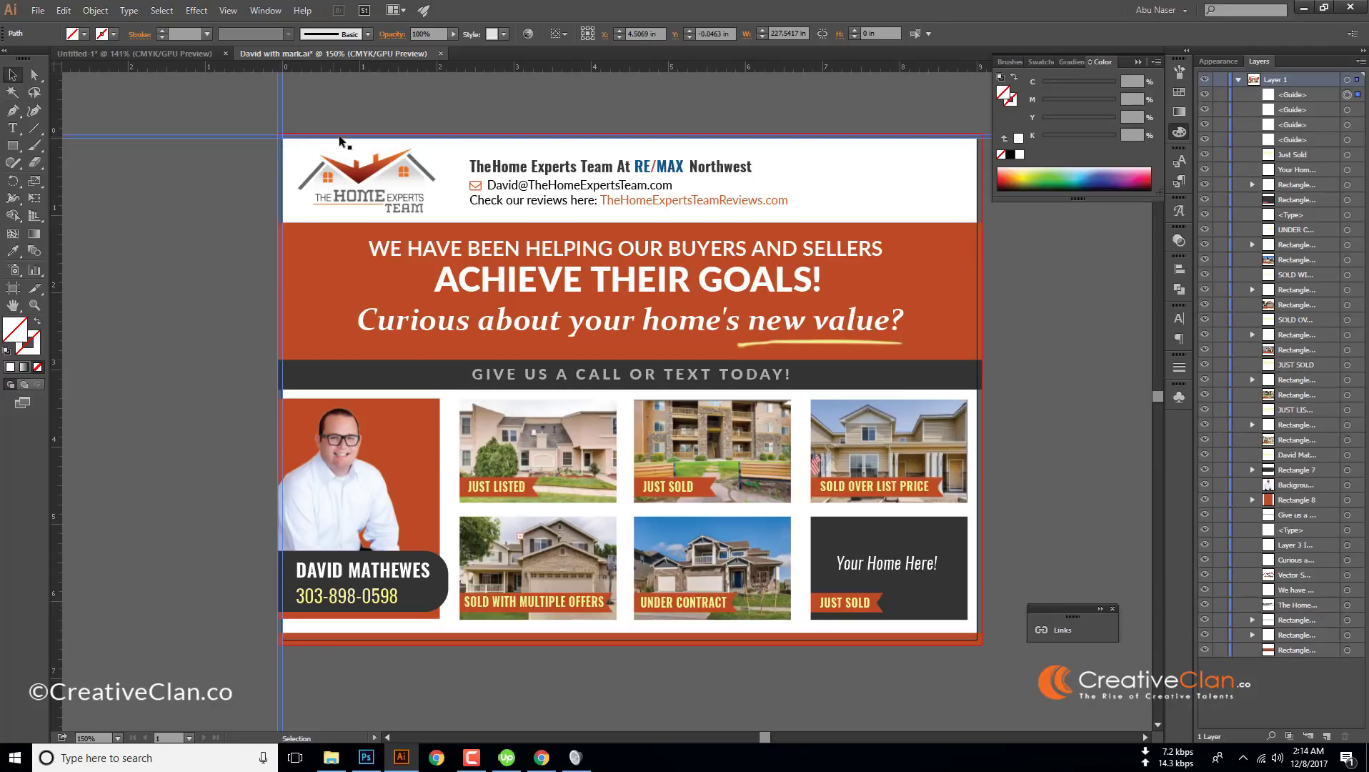
Zoom in on the postcard header and select the shape along the artboard's top edge.
key(ctrl+plus)
key(ctrl+plus)
key(ctrl+plus)
key(ctrl+plus)
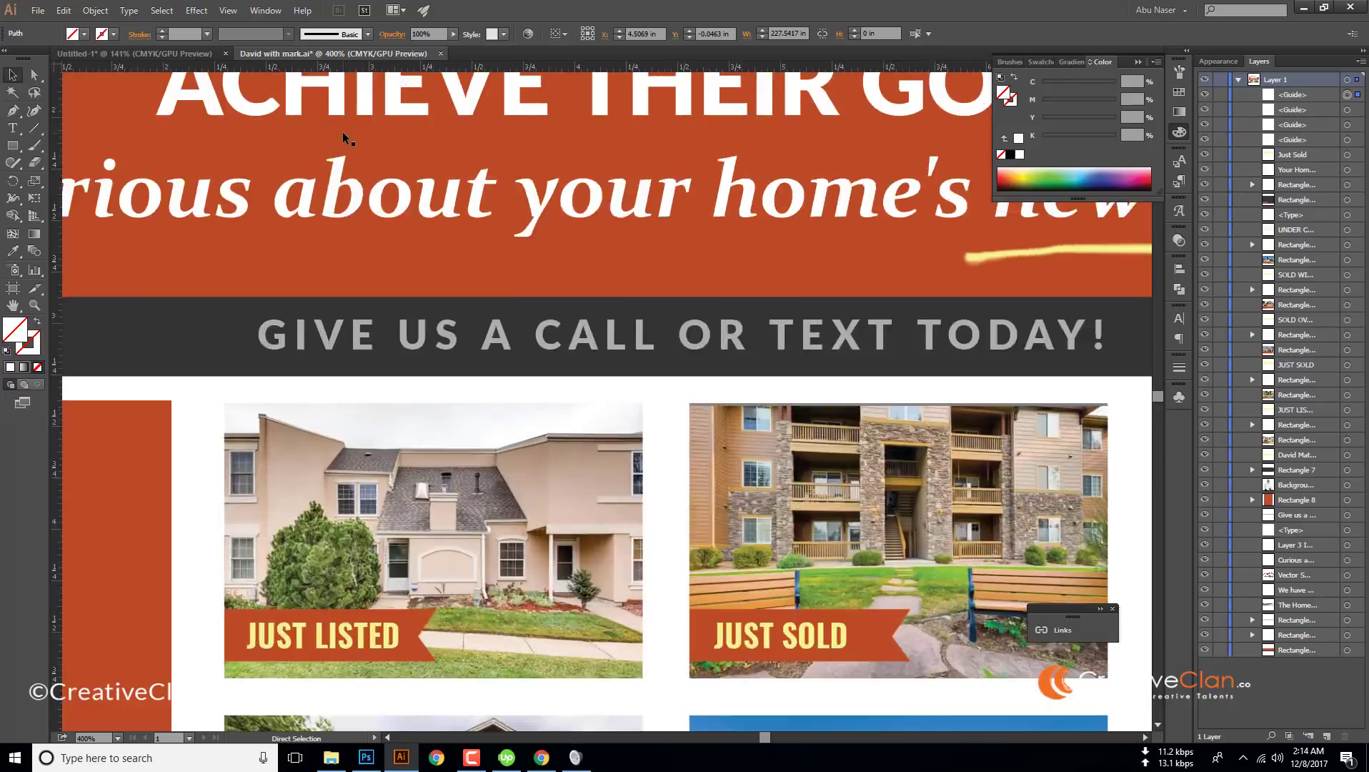
drag(342, 131, 424, 384)
drag(626, 132, 626, 365)
scroll(626, 364, up, 5)
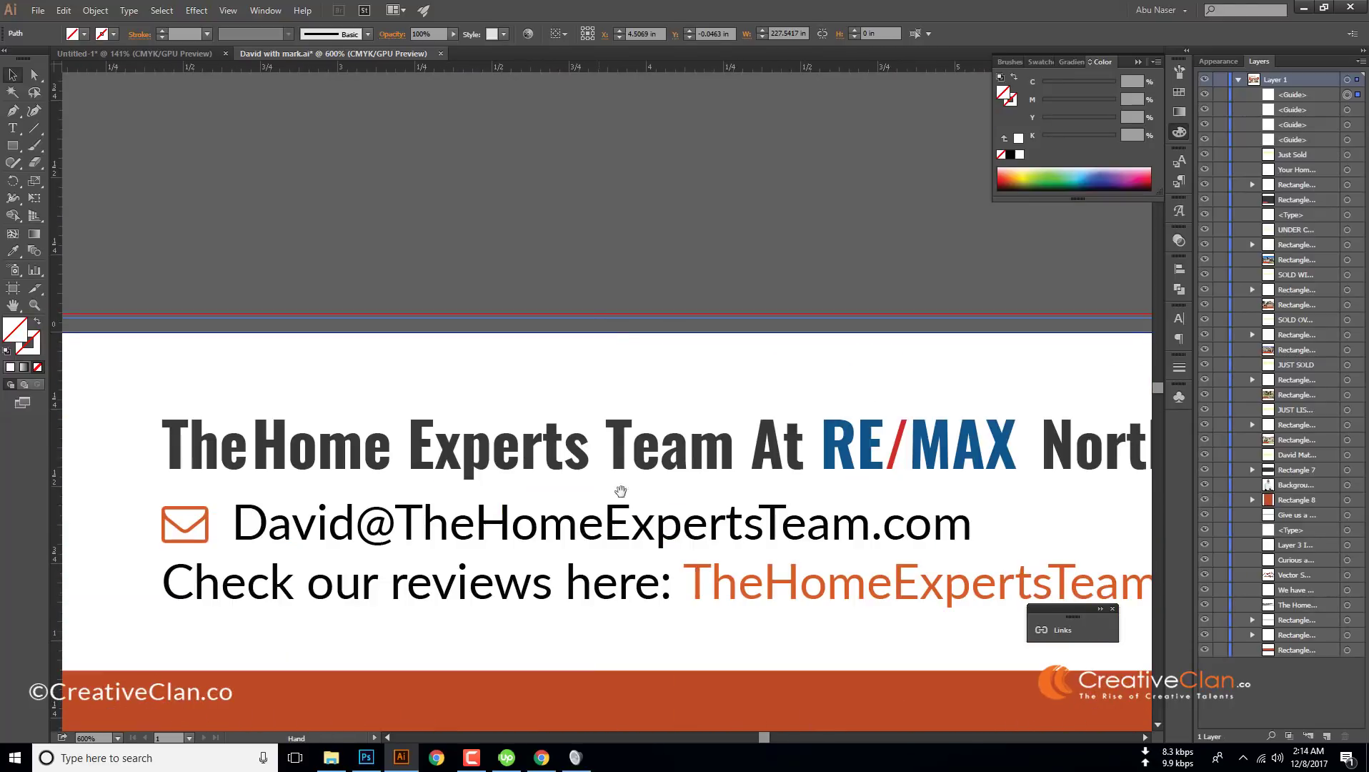
click(673, 315)
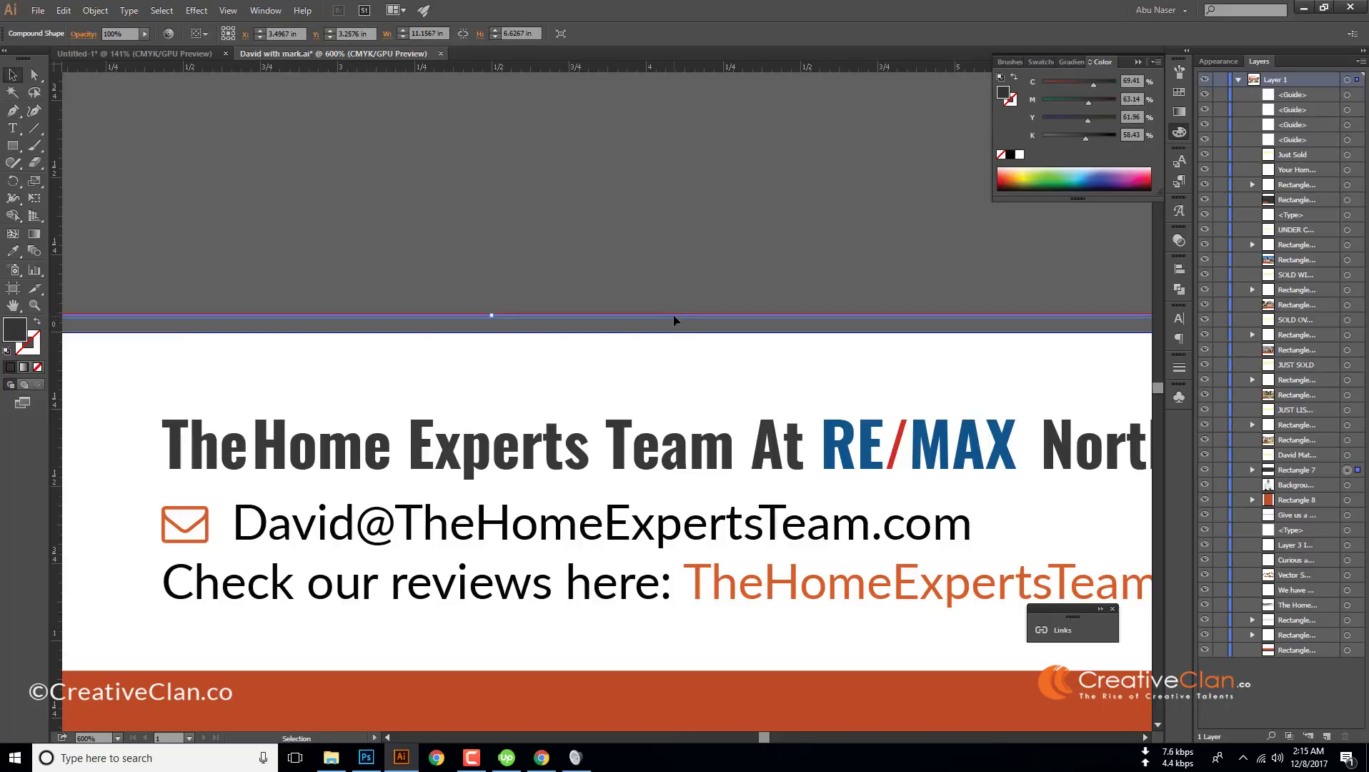
key(ctrl+minus)
key(ctrl+minus)
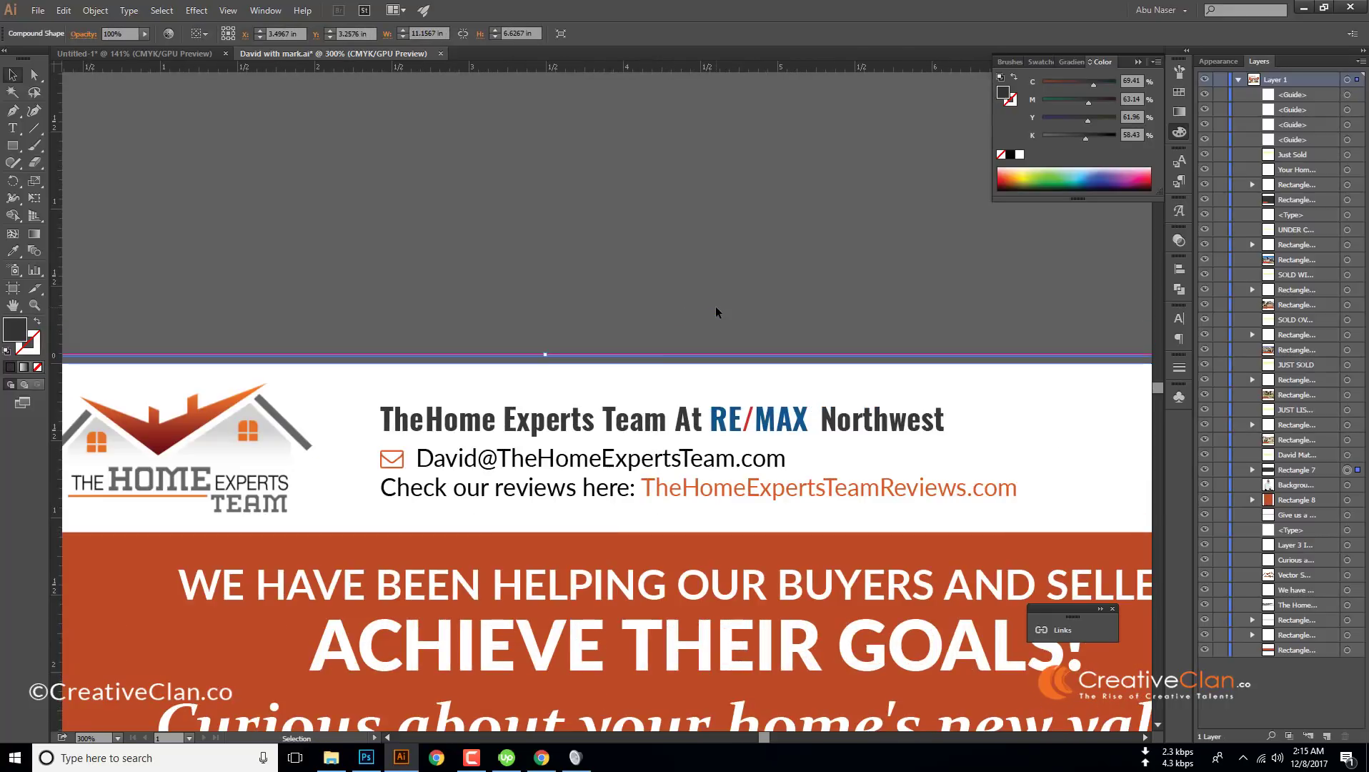
scroll(527, 480, down, 3)
scroll(527, 480, left, 5)
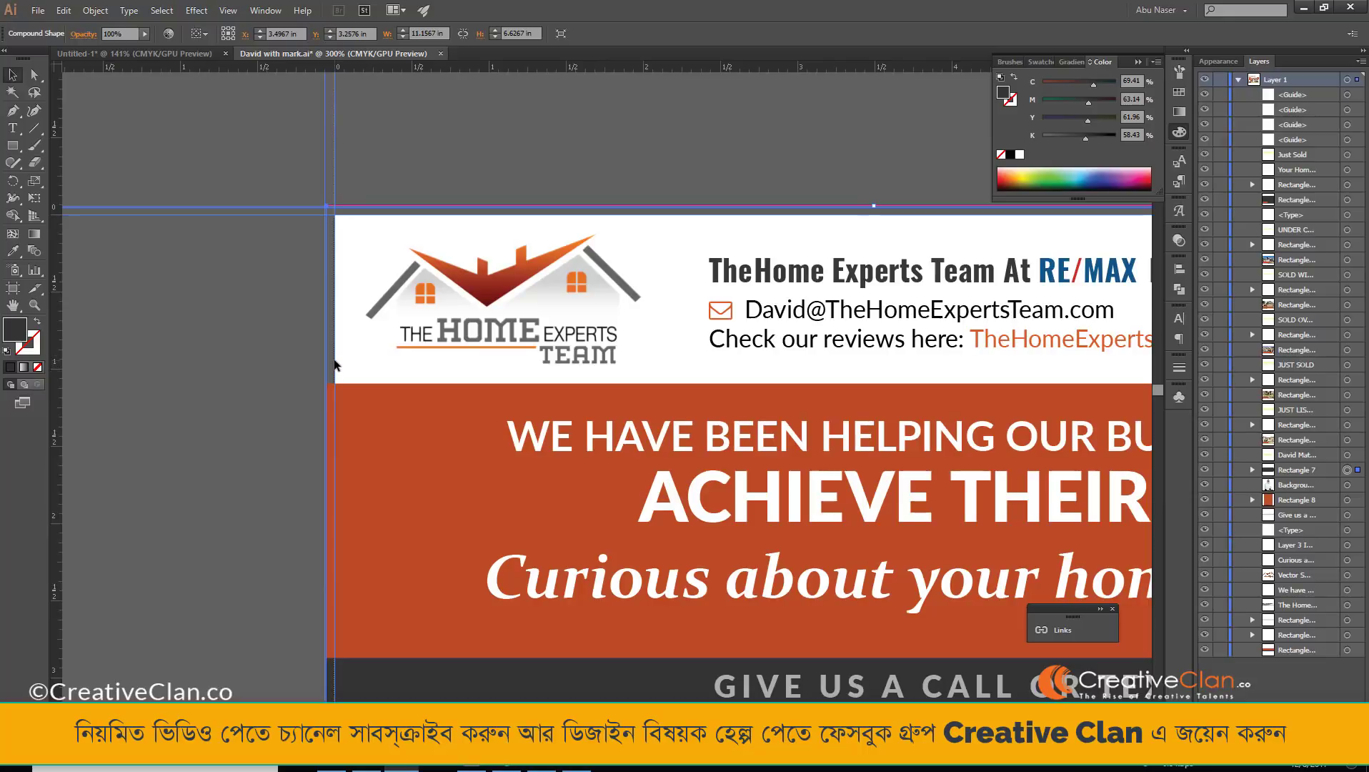
Add two vertical guides at the artboard's left edge and snap the dark name badge to them.
drag(336, 373, 334, 371)
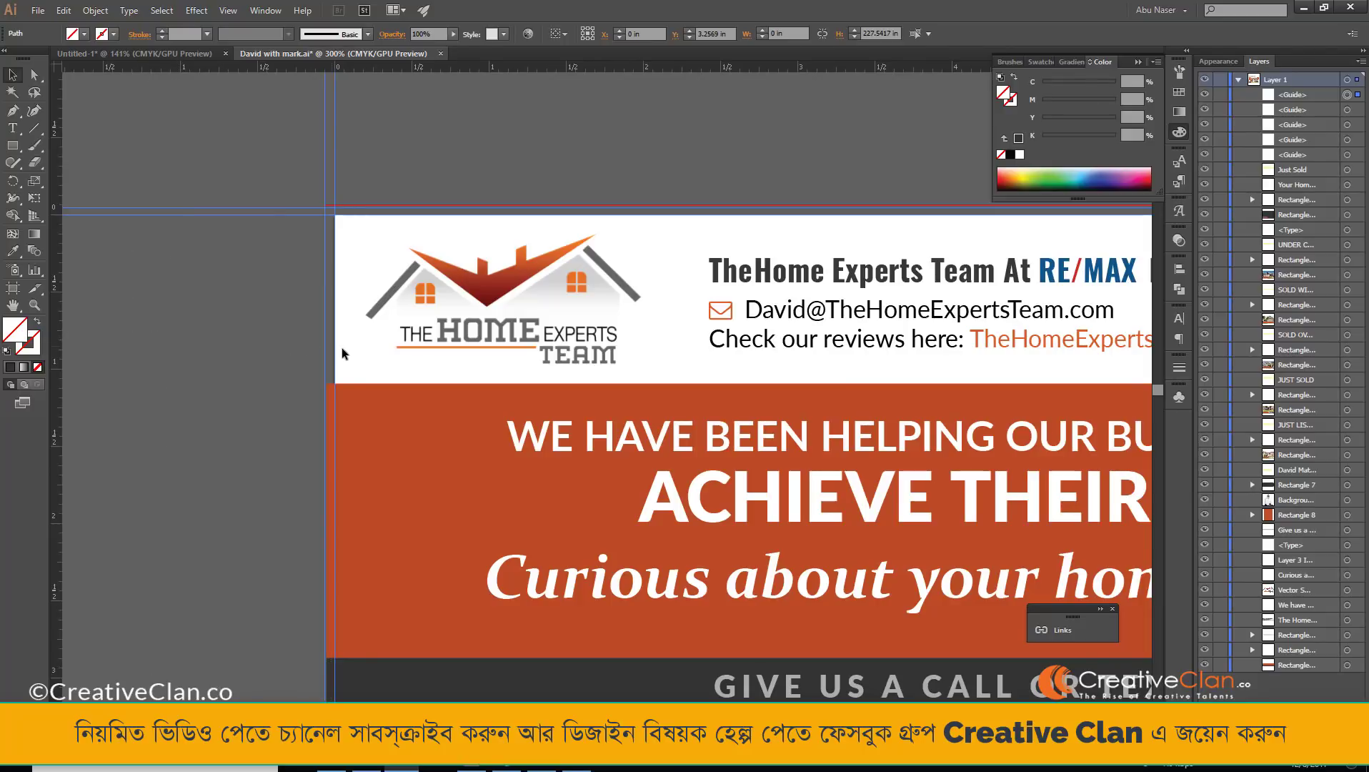
drag(341, 349, 366, 331)
scroll(366, 332, down, 3)
scroll(375, 276, down, 7)
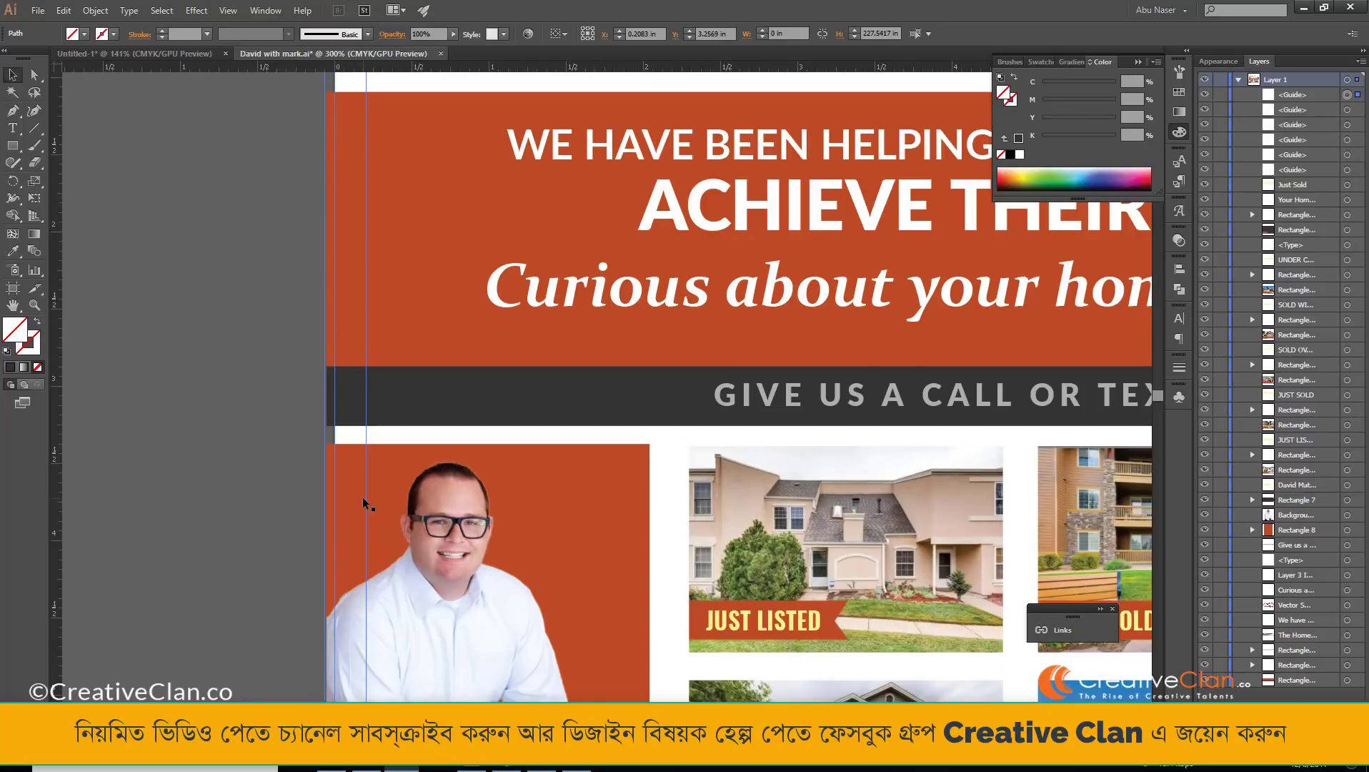
scroll(363, 497, down, 6)
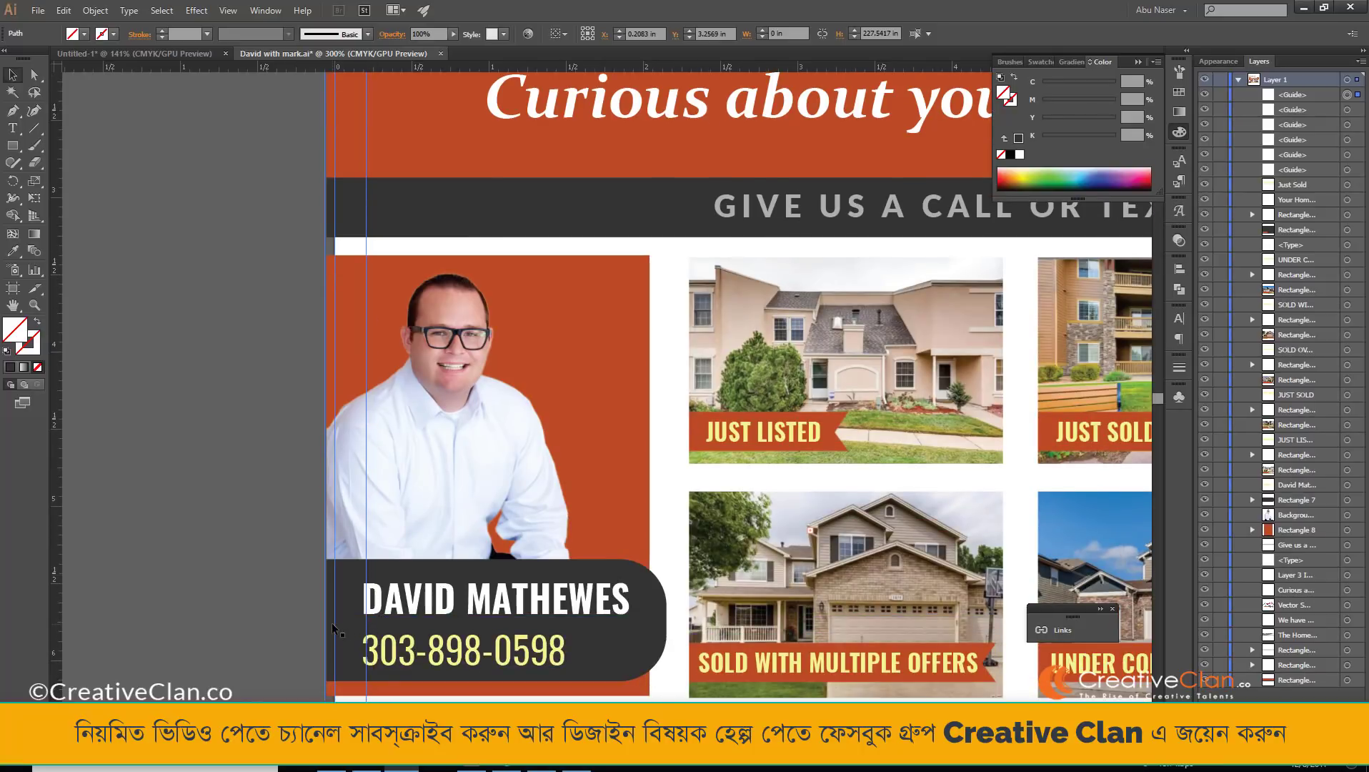
click(358, 142)
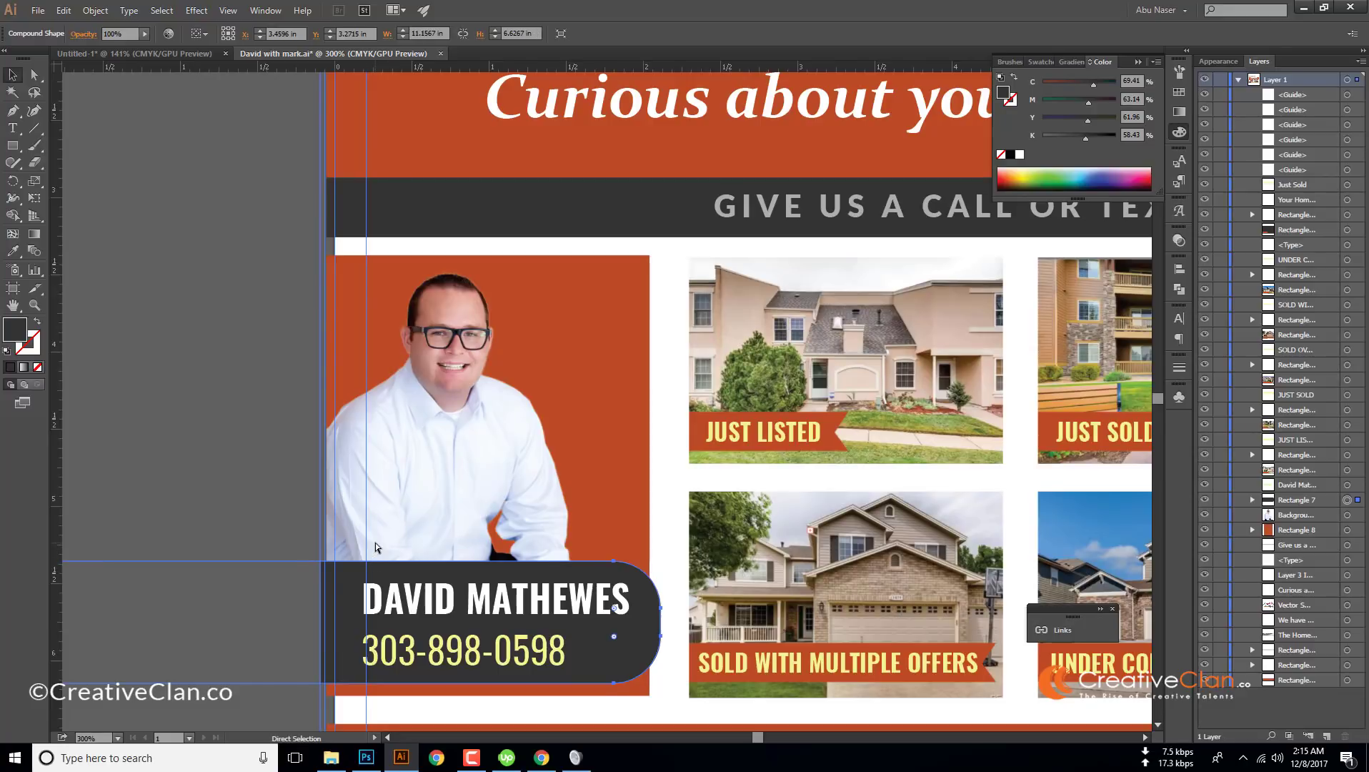
drag(357, 585, 362, 582)
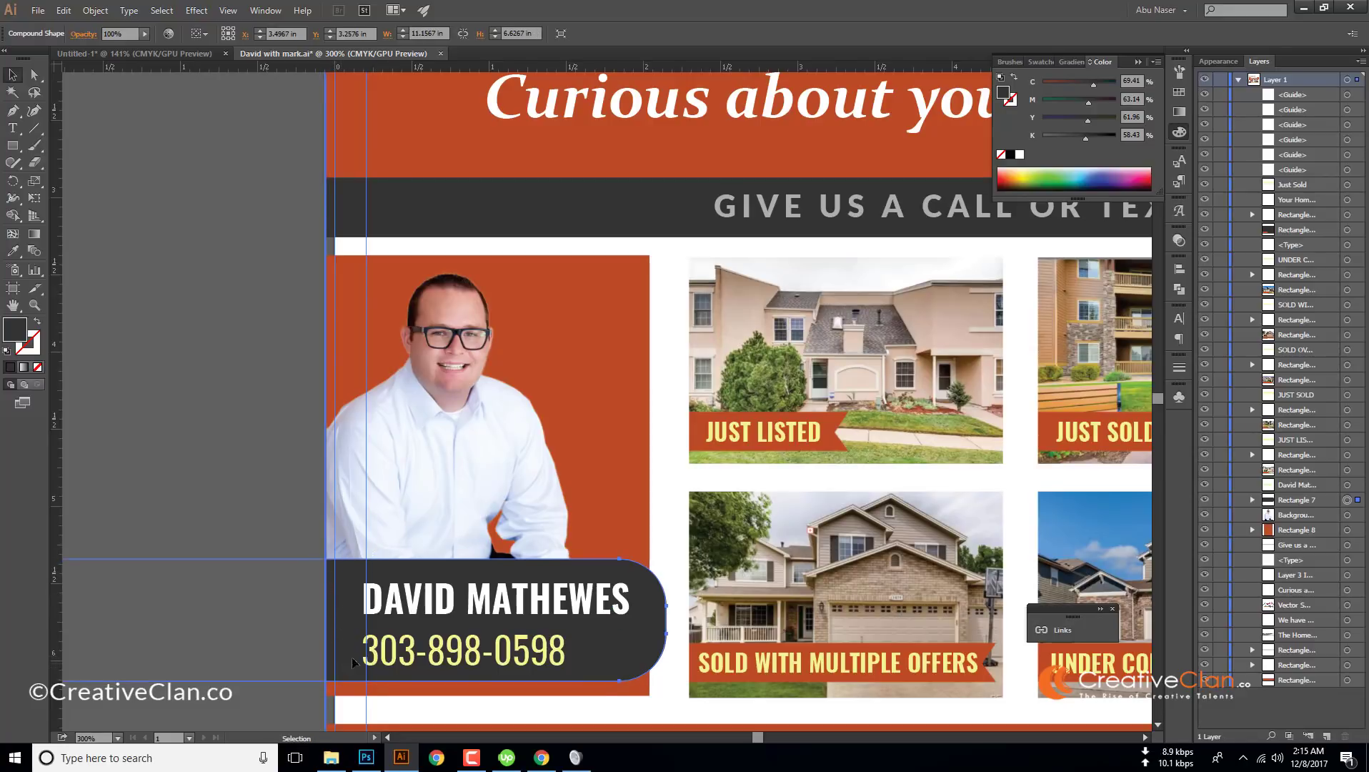
scroll(363, 641, up, 10)
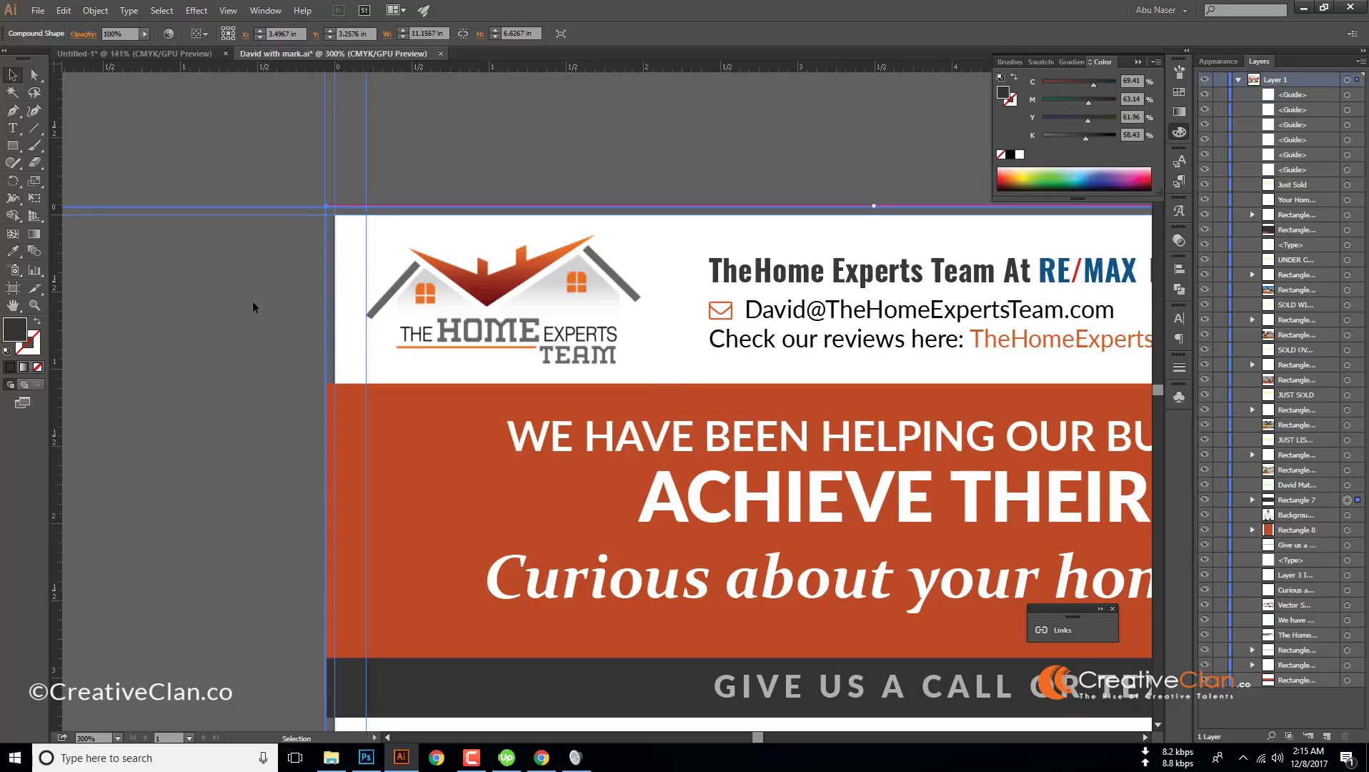
Add a horizontal guide at the artboard's top and move a vertical guide to the right edge at 150% zoom.
drag(493, 67, 507, 234)
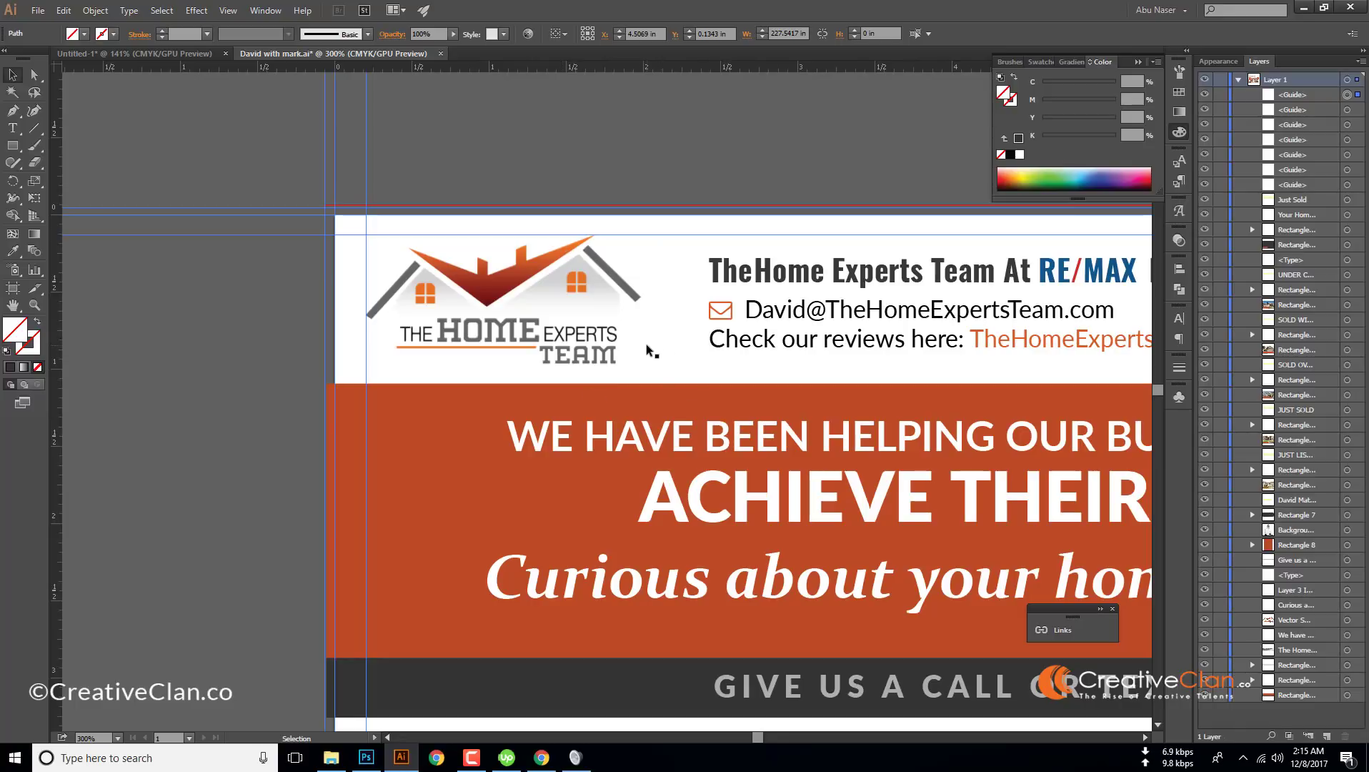
key(ctrl+minus)
key(ctrl+minus)
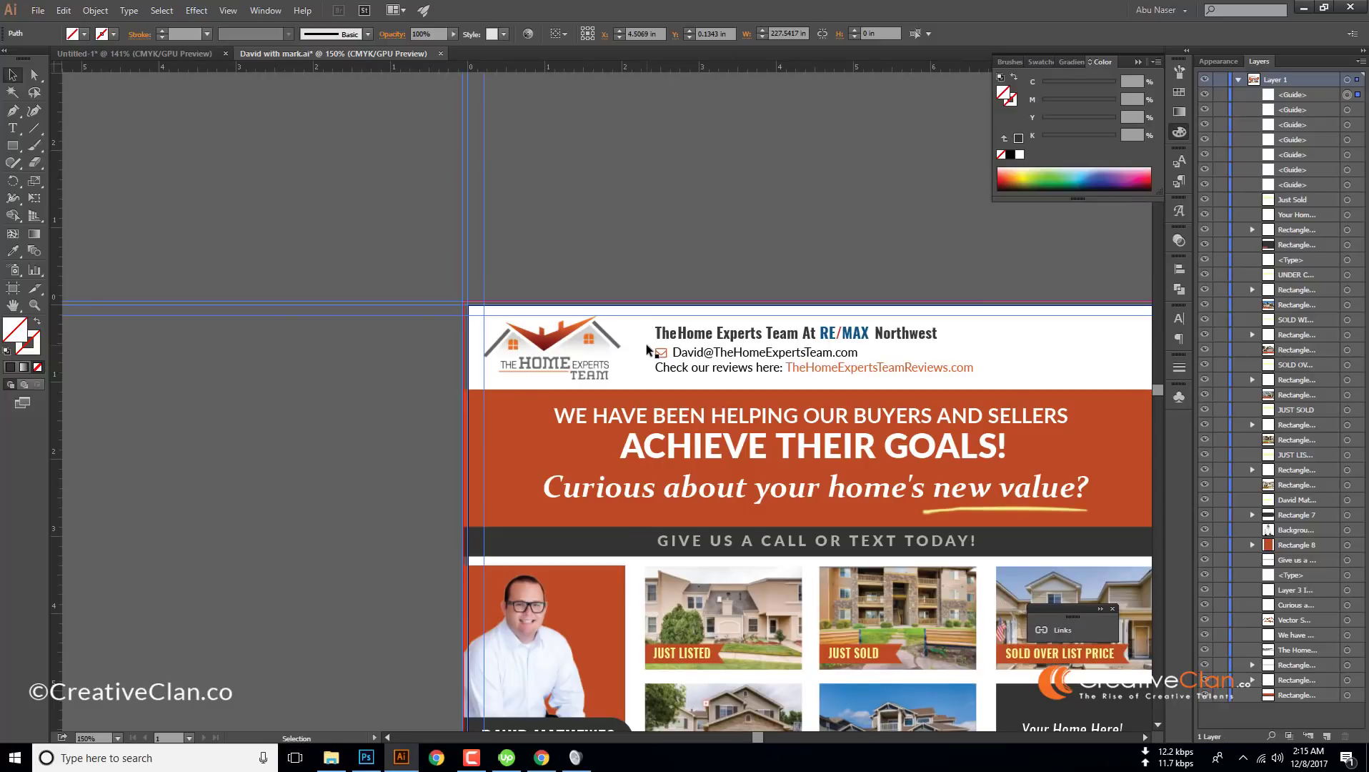
scroll(766, 372, right, 5)
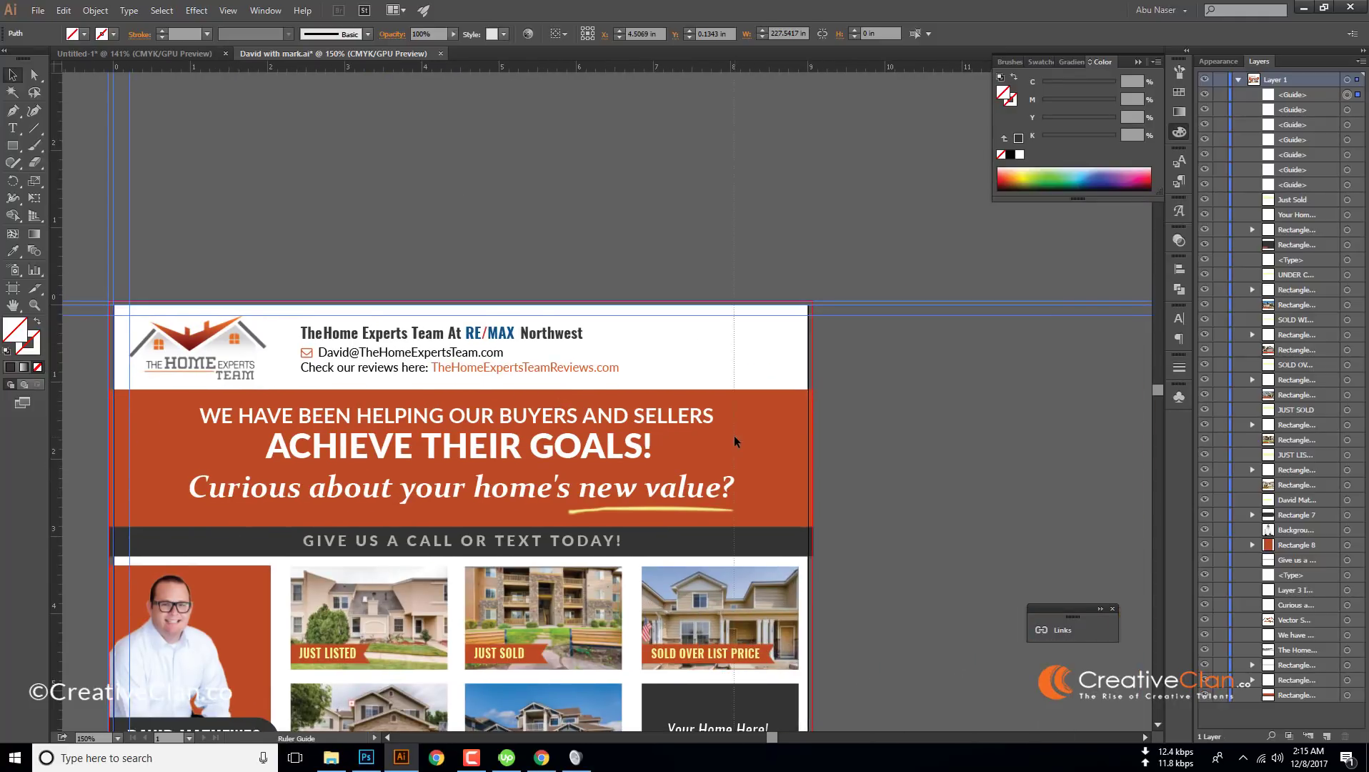
drag(735, 437, 799, 422)
scroll(821, 522, down, 1)
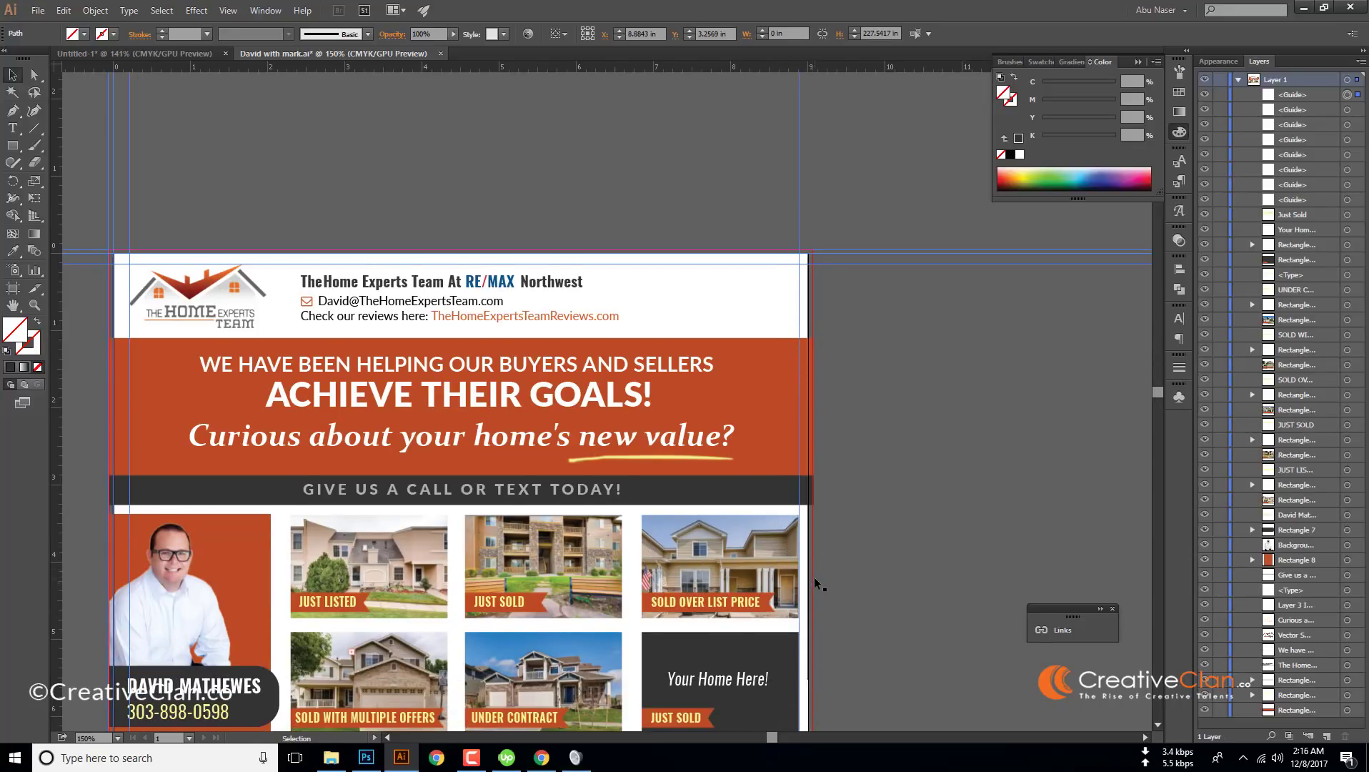
scroll(813, 590, down, 2)
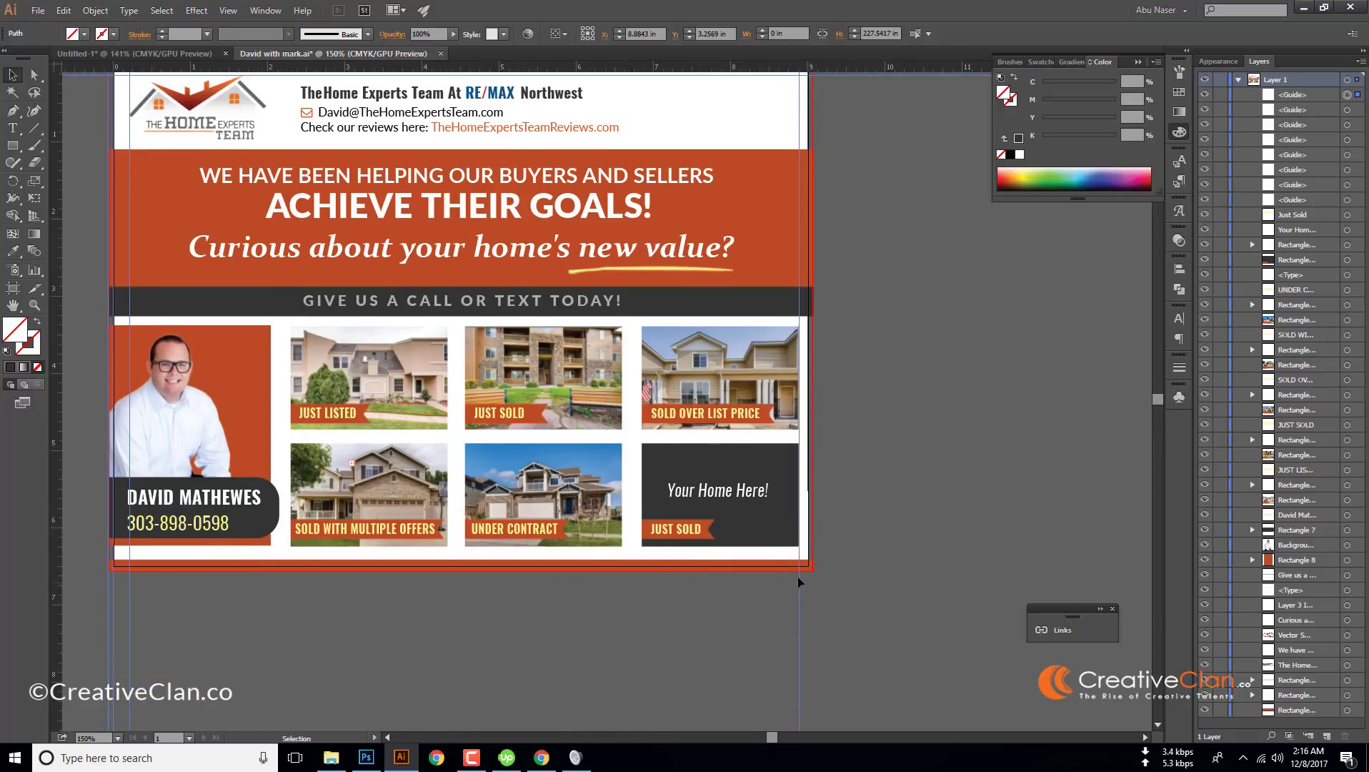
scroll(798, 575, left, 3)
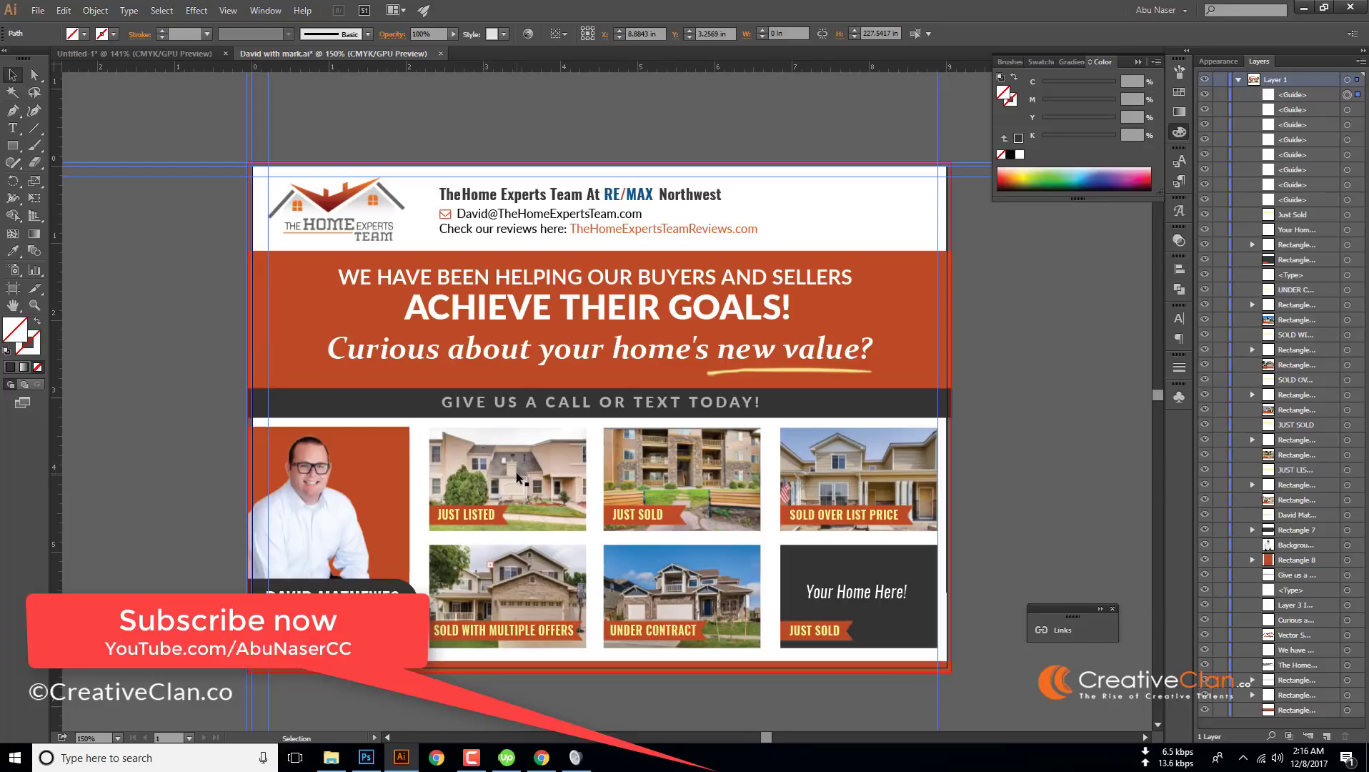
Save the postcard as Adobe PDF David with mark.pdf with all printer's marks and bleeds.
key(ctrl+shift+s)
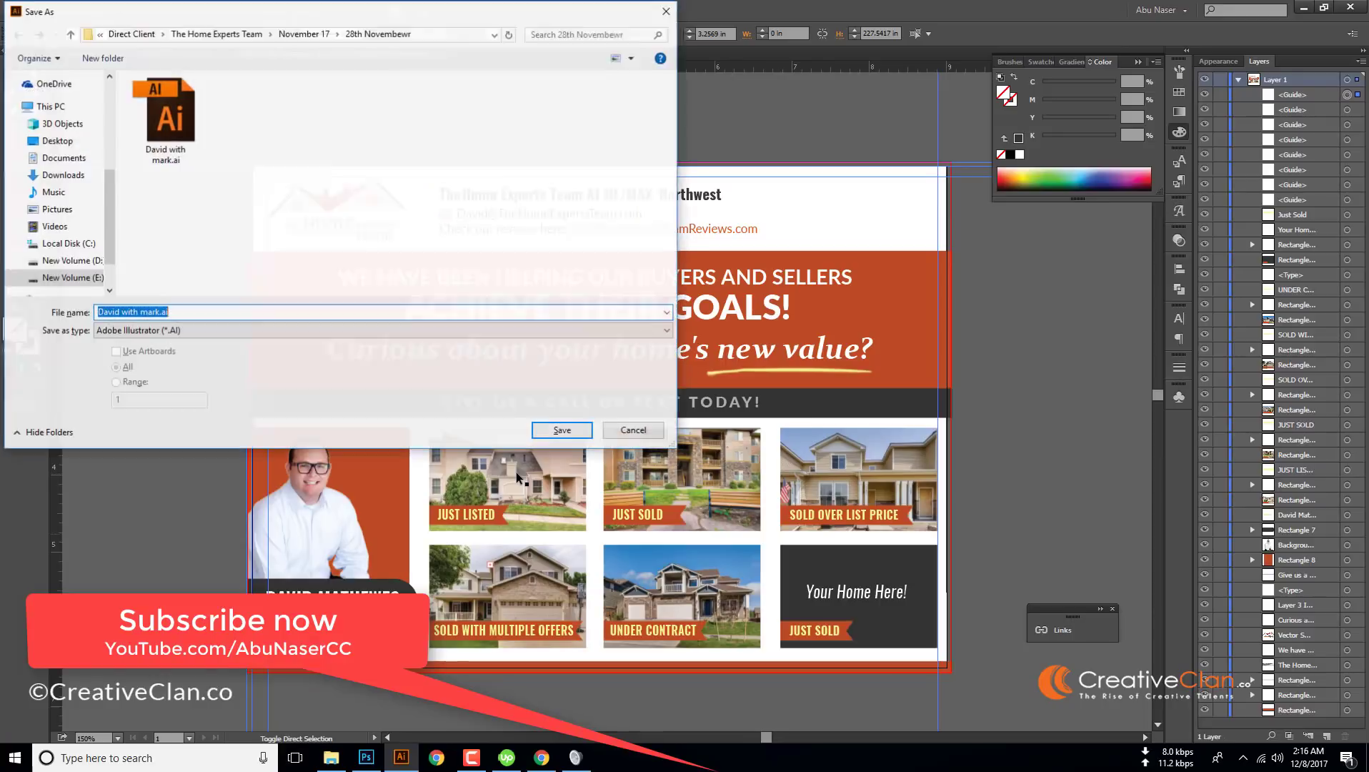
click(354, 330)
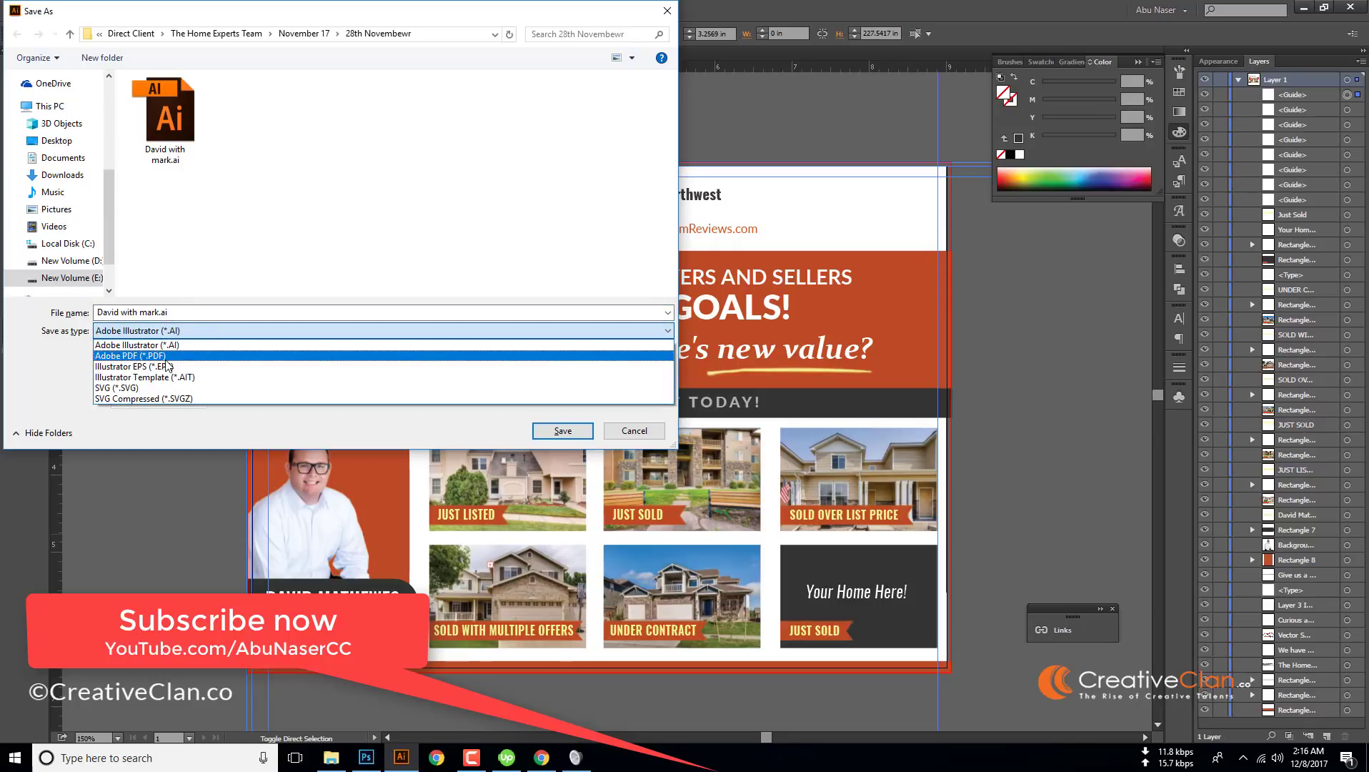
click(358, 350)
click(562, 432)
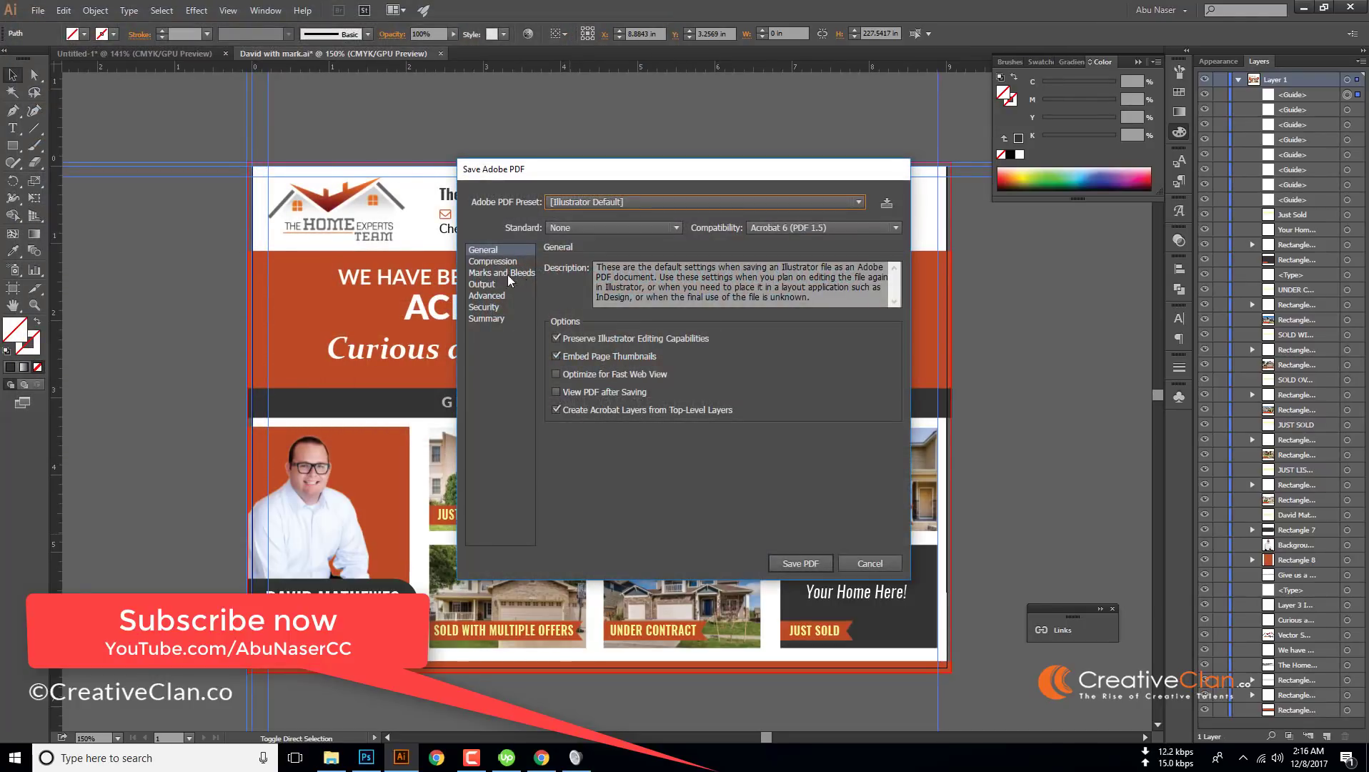
click(503, 274)
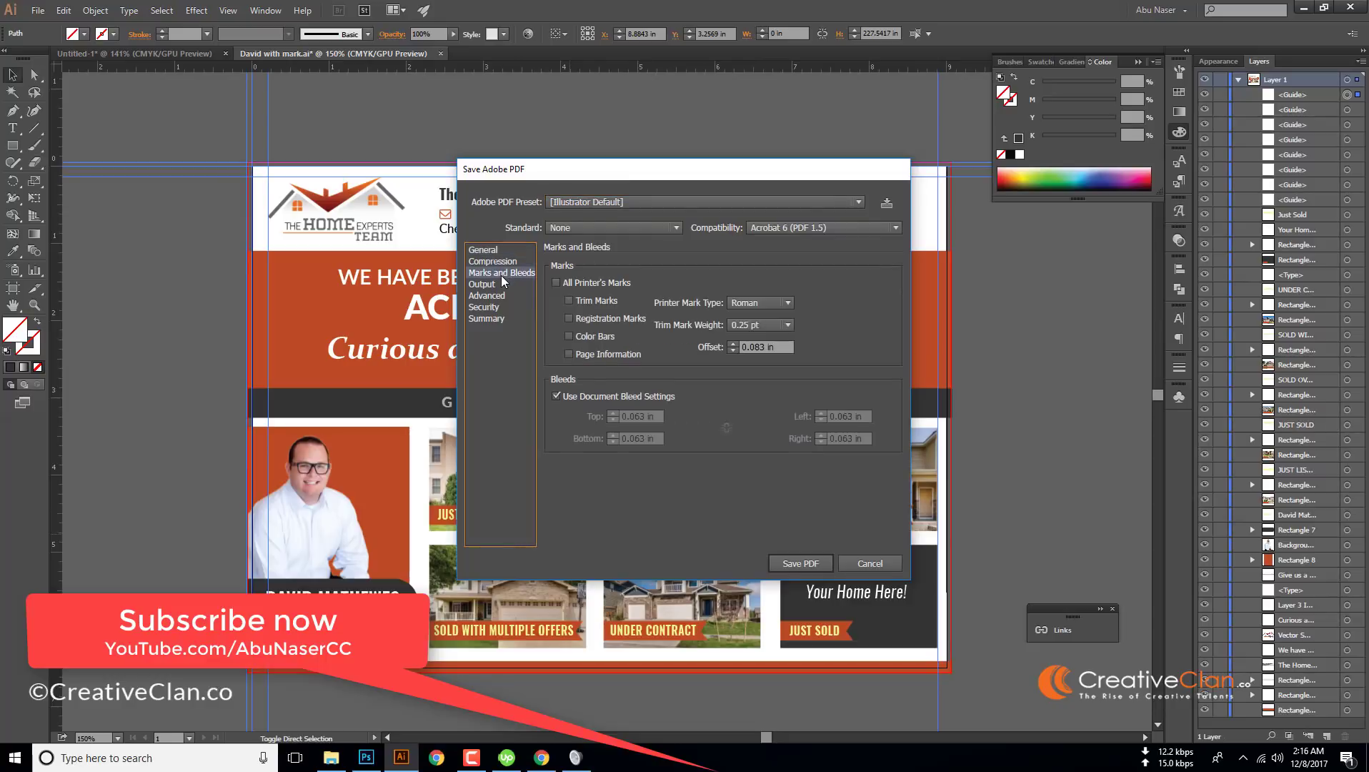
click(582, 284)
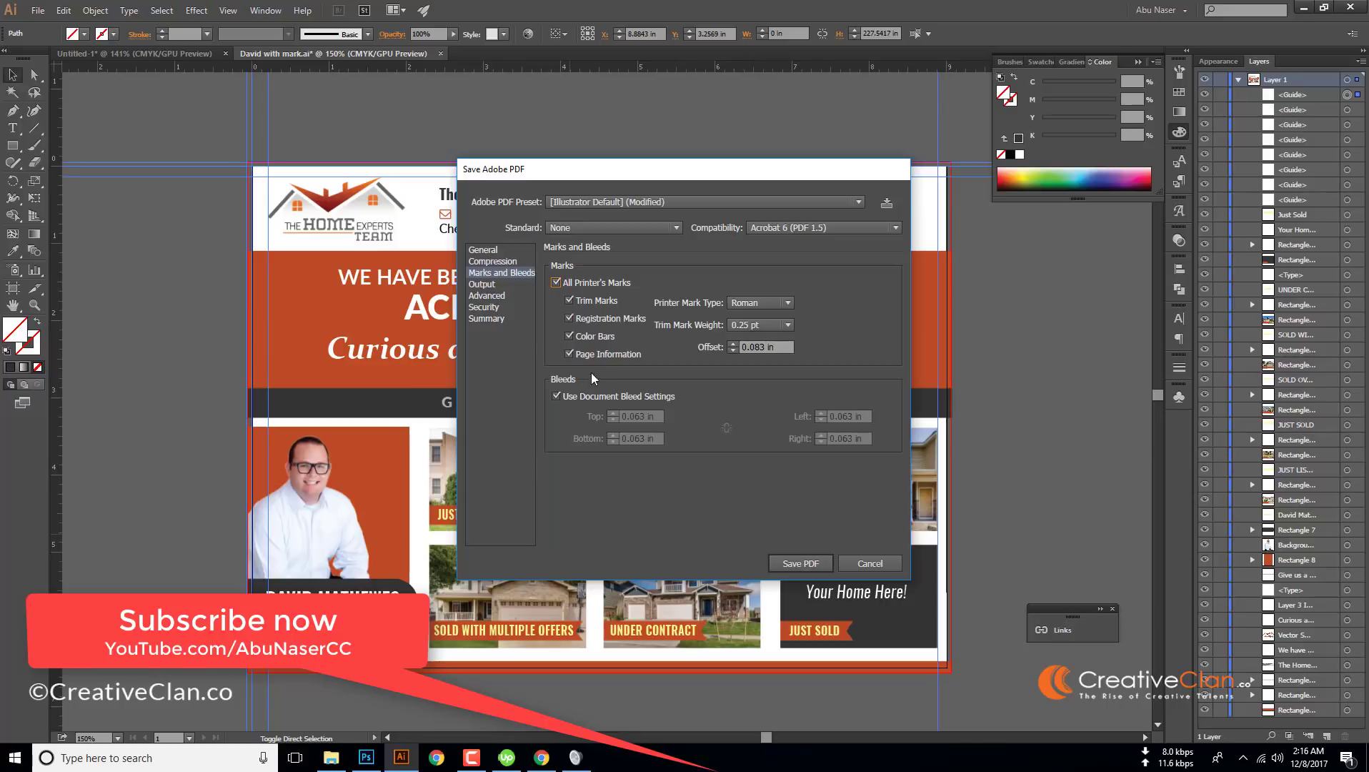
click(810, 563)
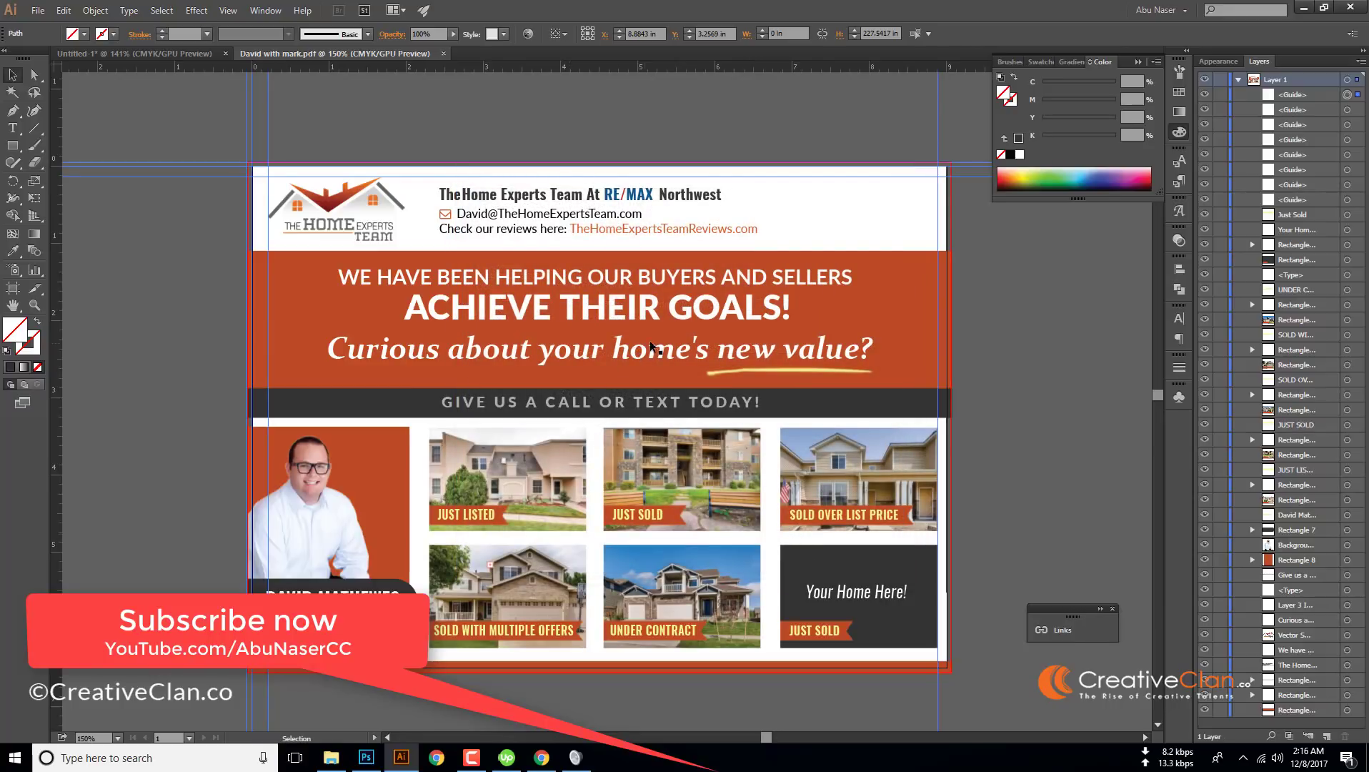
Reopen Save As in Illustrator and cancel it without saving.
click(332, 756)
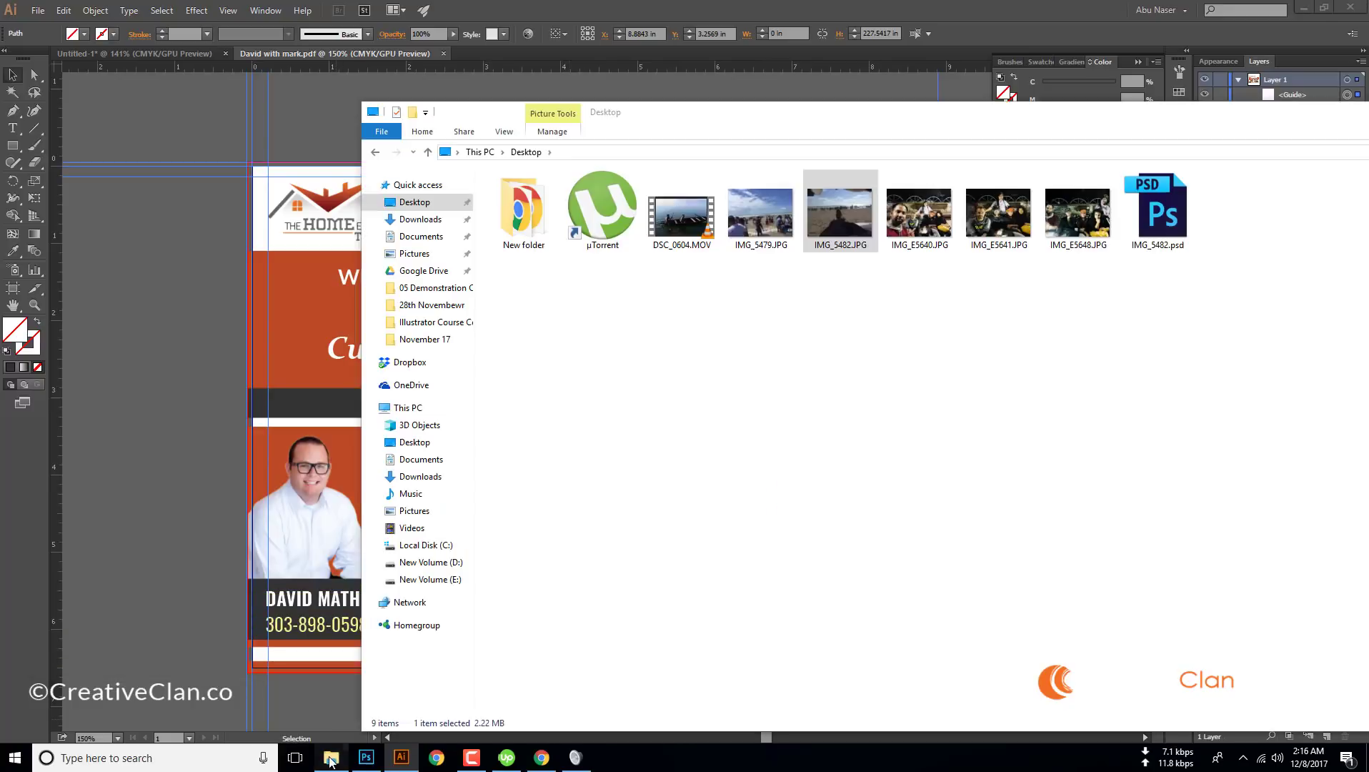
click(343, 572)
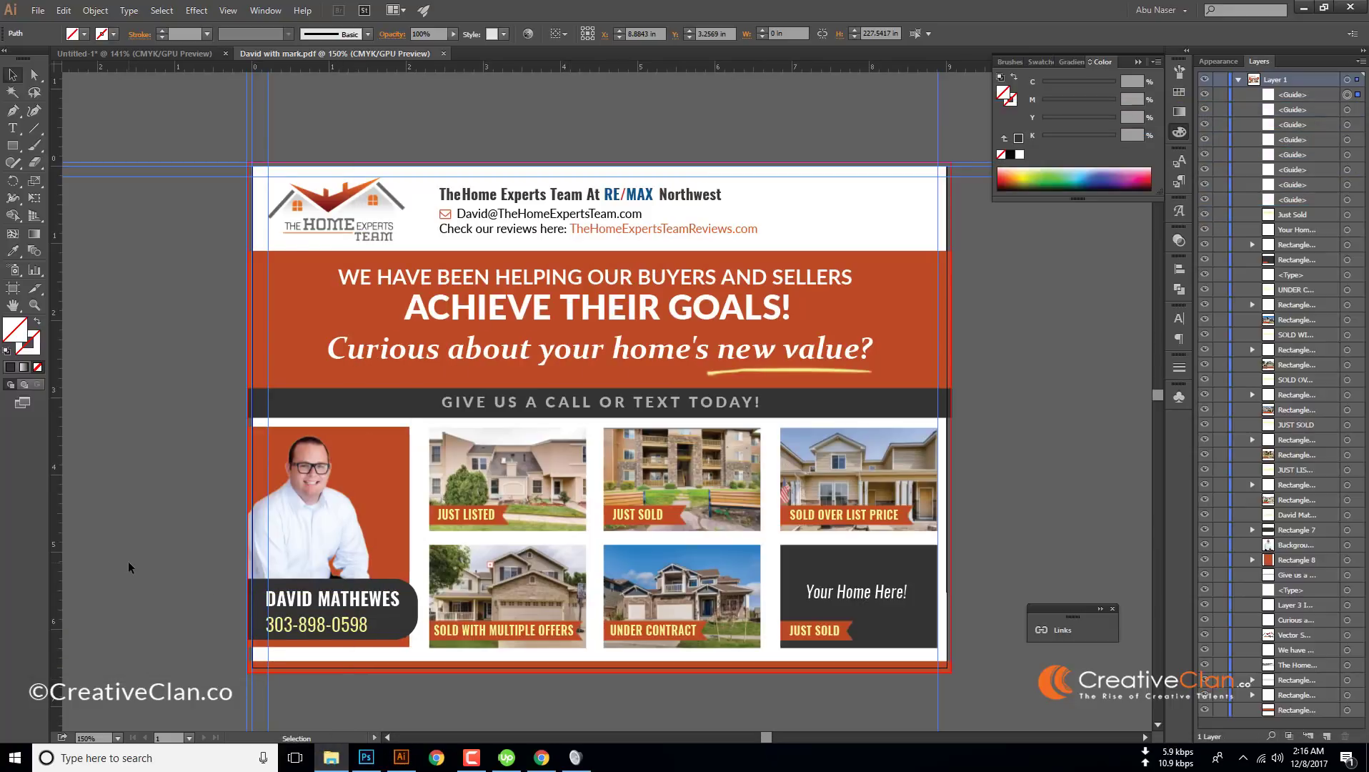
key(ctrl+shift+s)
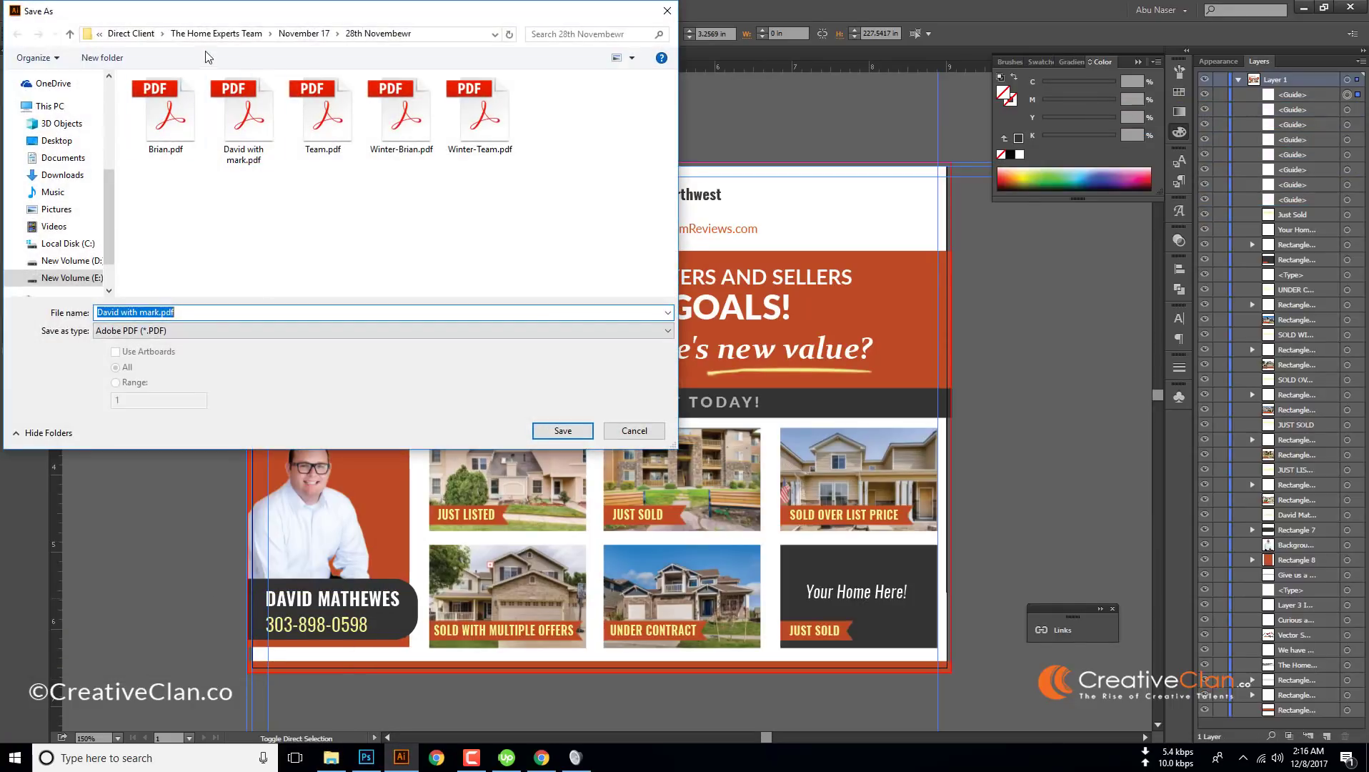
click(631, 429)
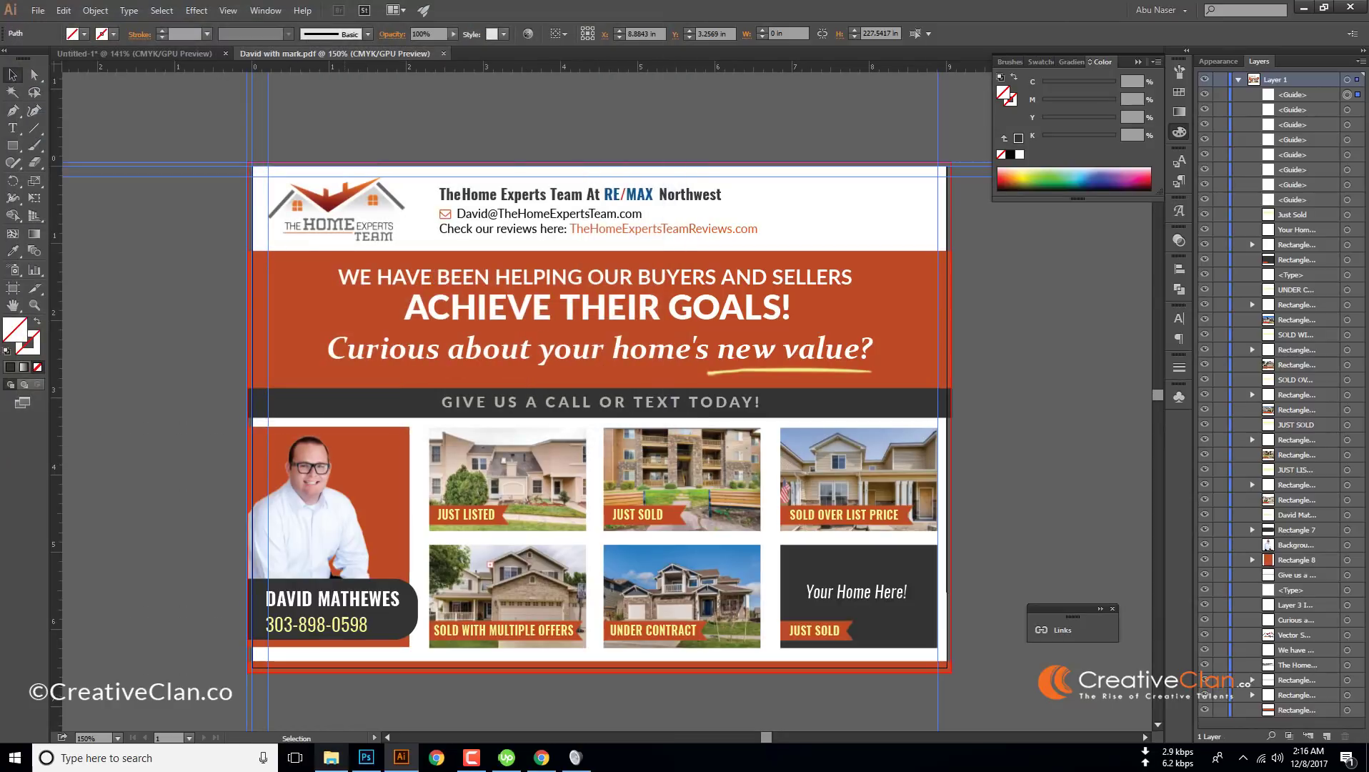
Open David with mark.pdf from the 28th Novembewr folder in Acrobat Reader, then bring Photoshop forward.
click(332, 756)
click(425, 563)
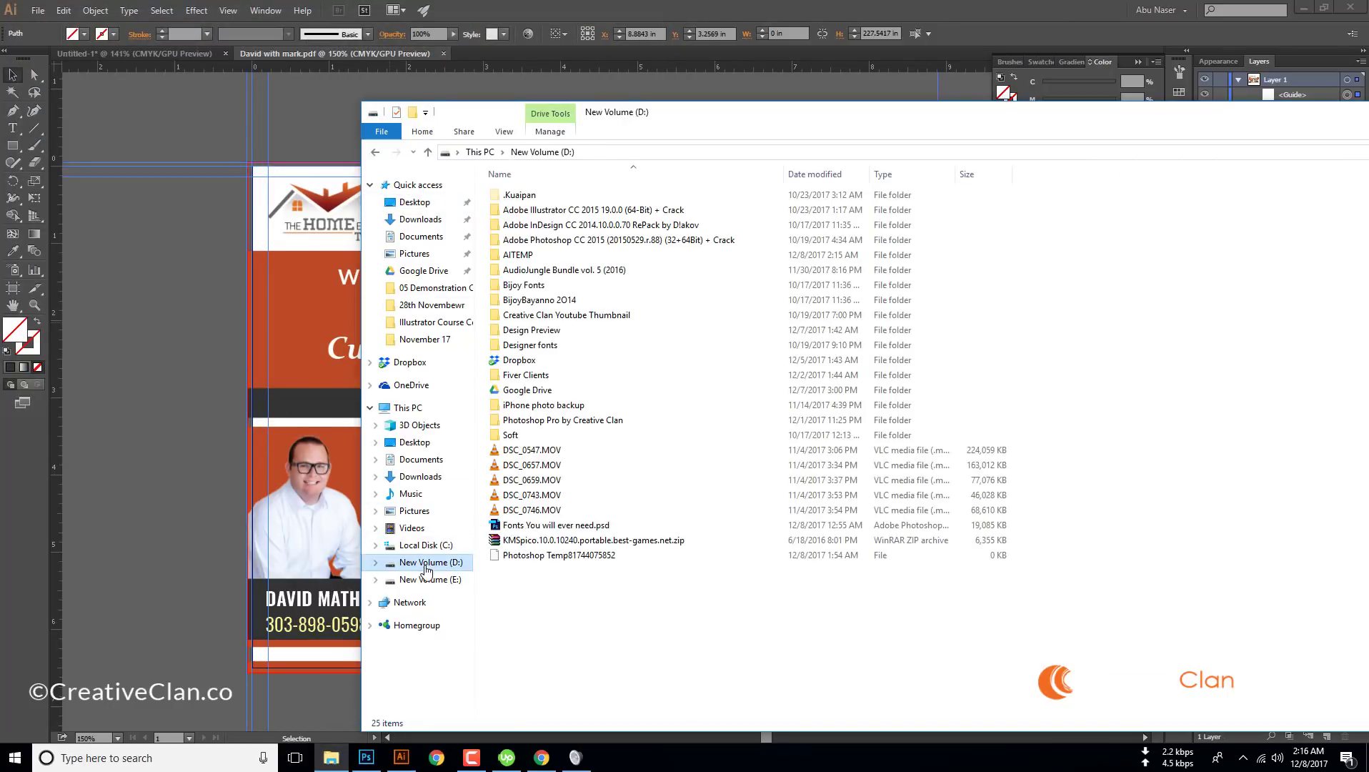
click(429, 579)
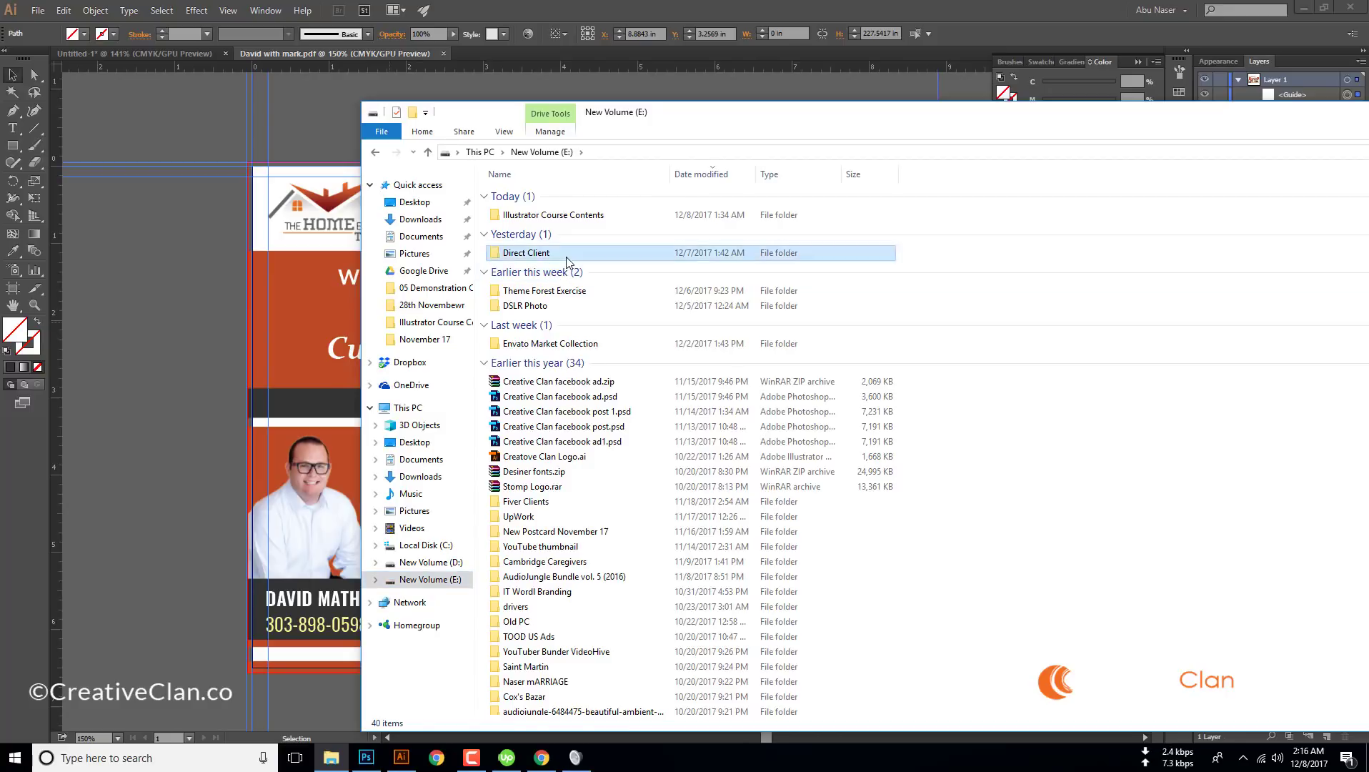
double_click(532, 253)
click(588, 254)
double_click(588, 256)
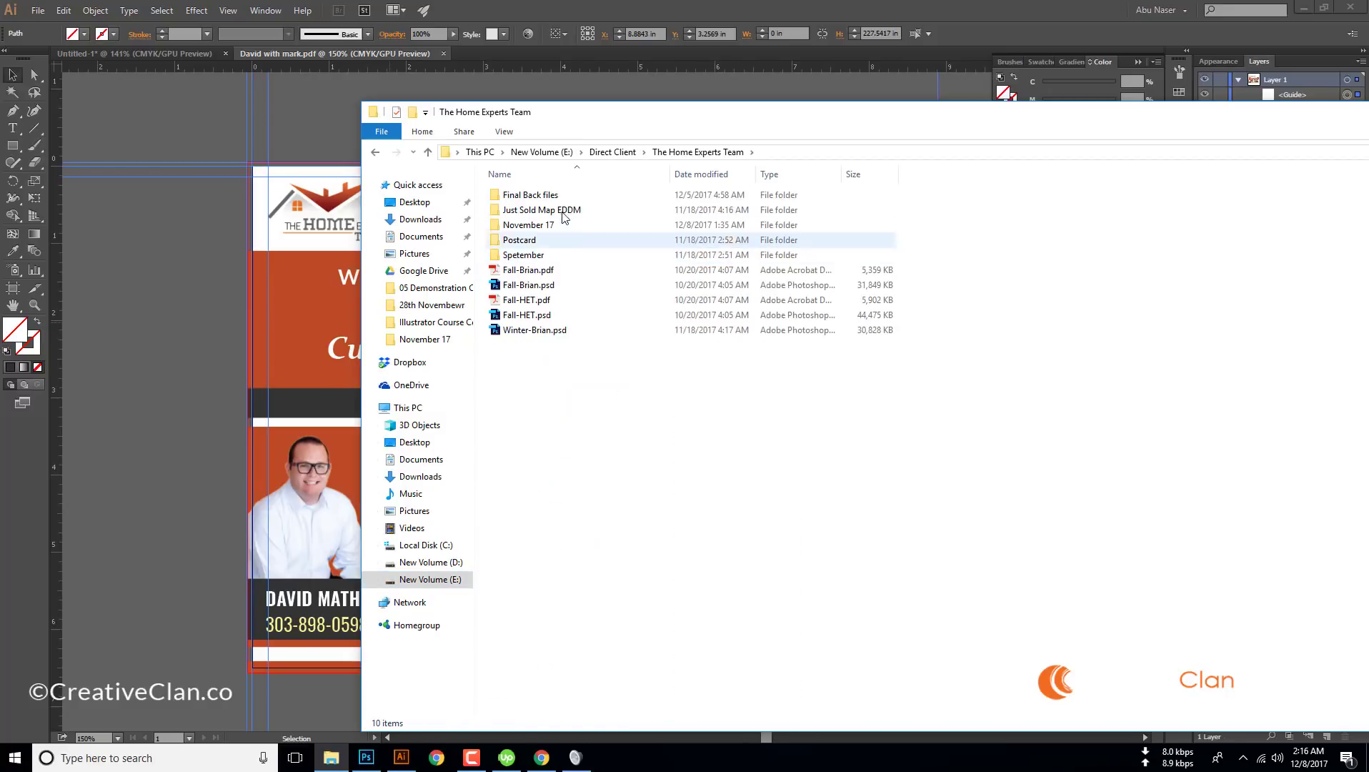
double_click(571, 223)
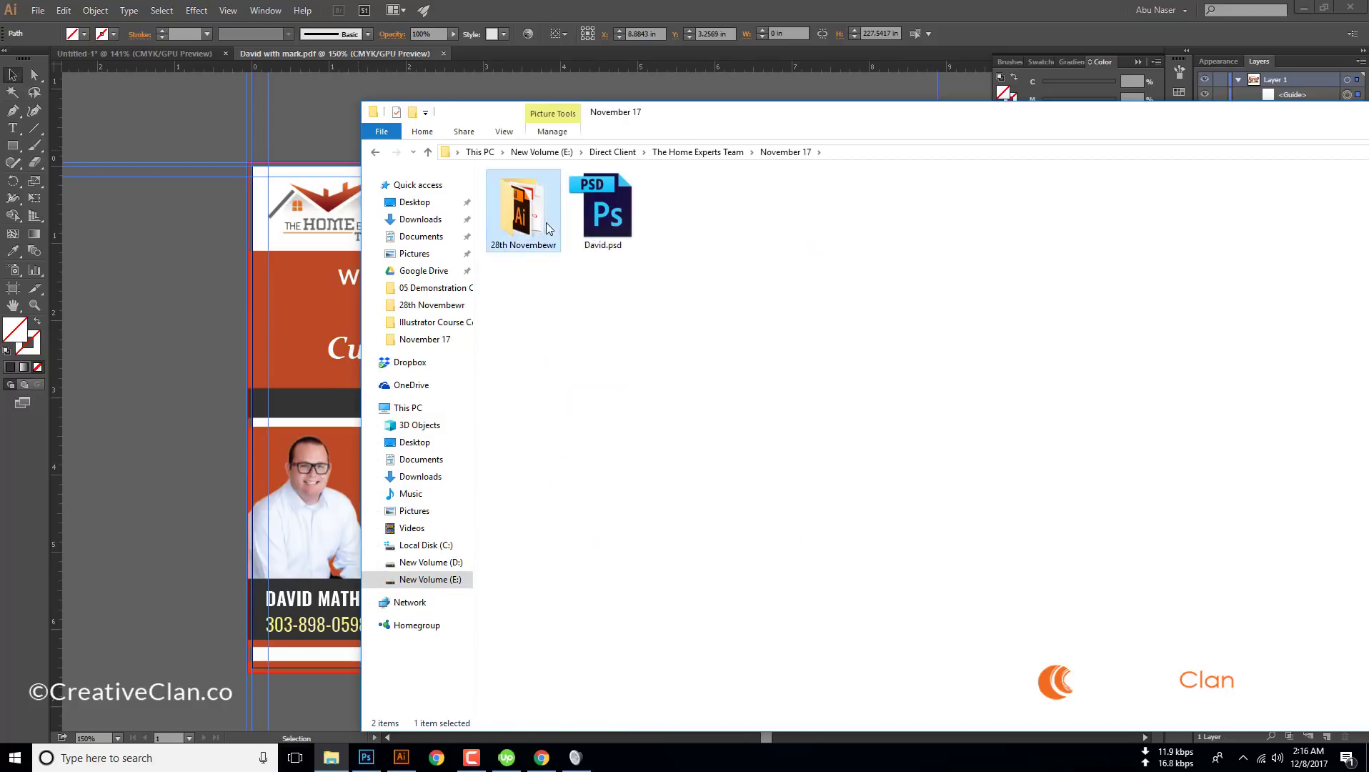
double_click(522, 211)
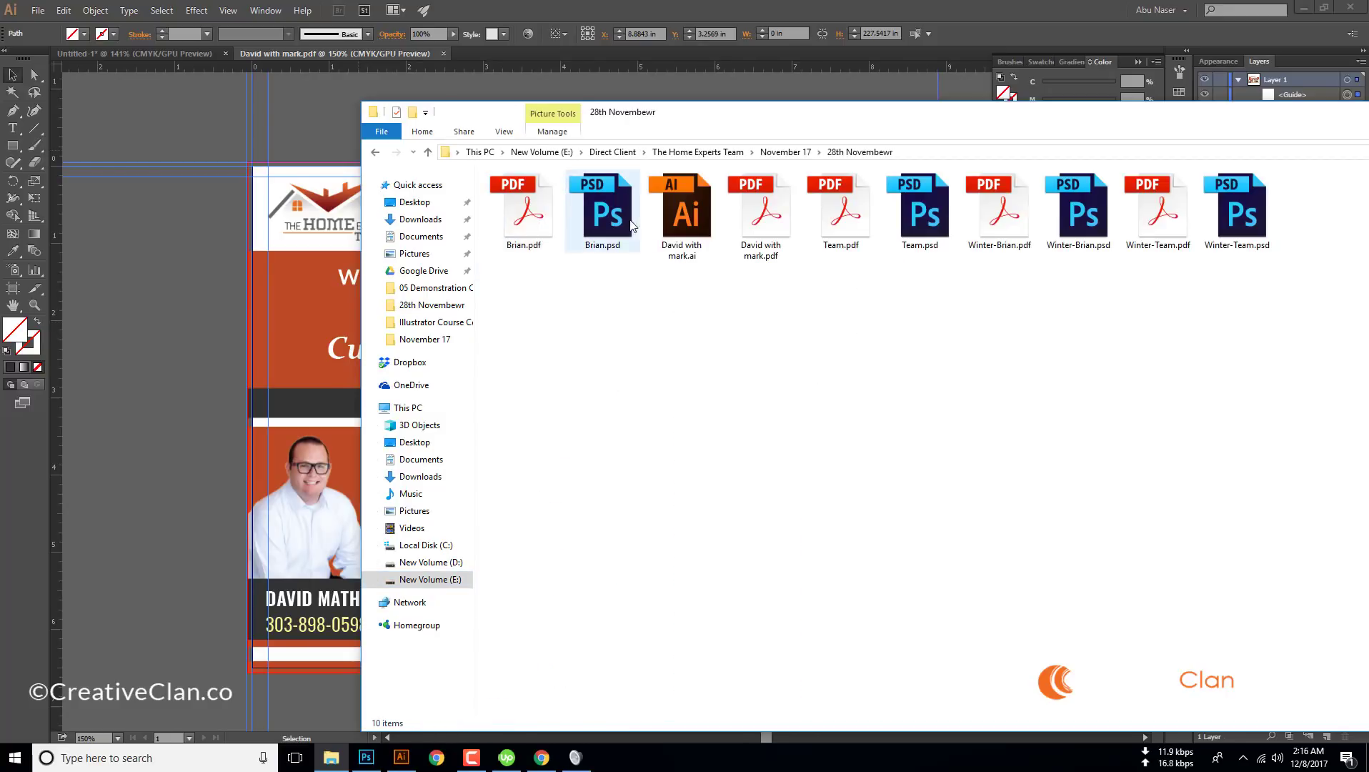
double_click(778, 224)
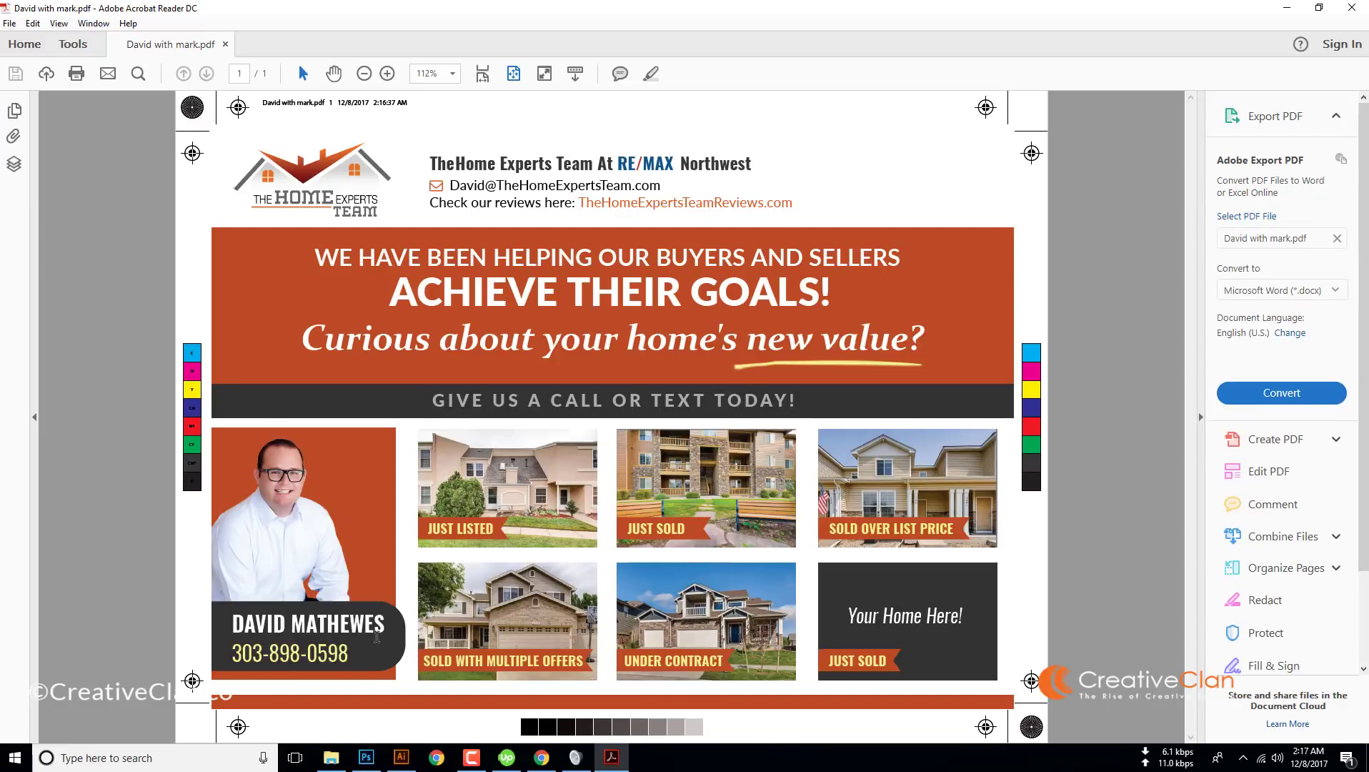
click(411, 760)
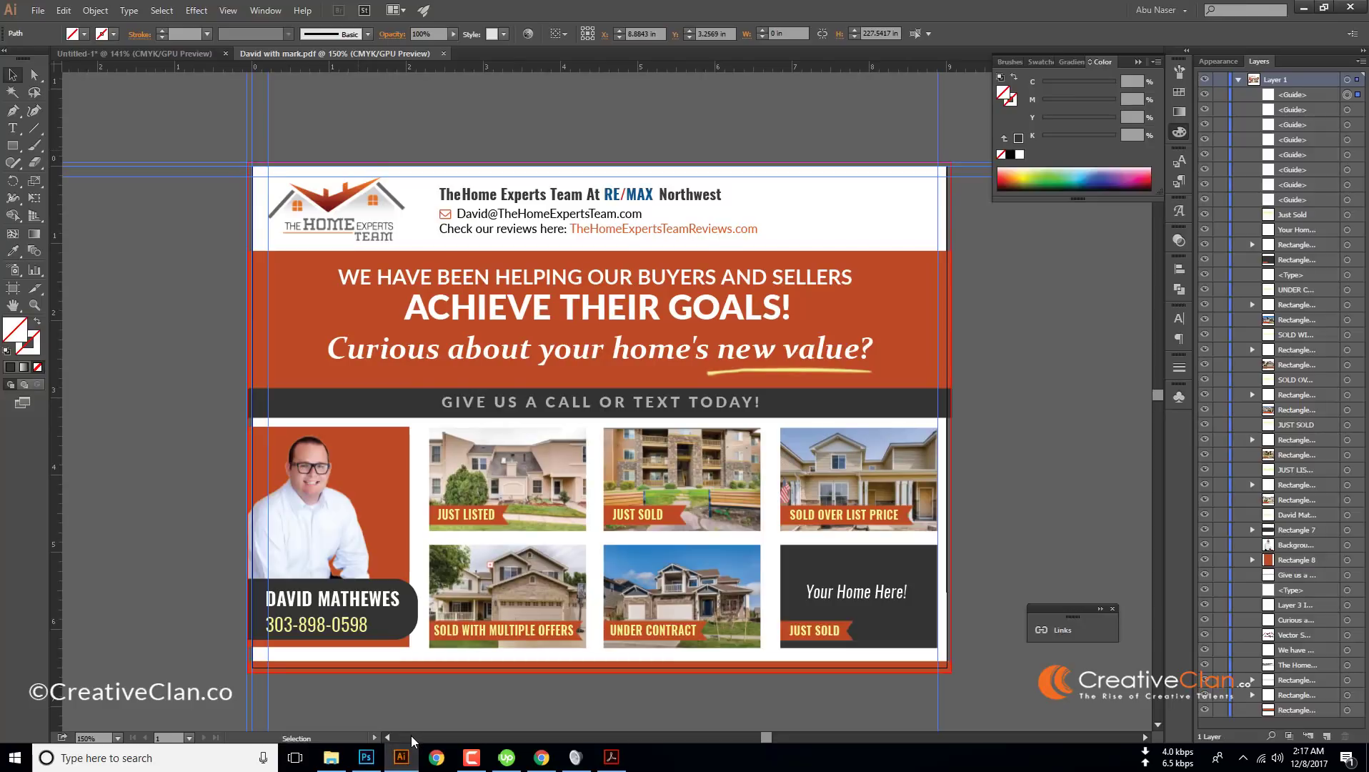
click(366, 757)
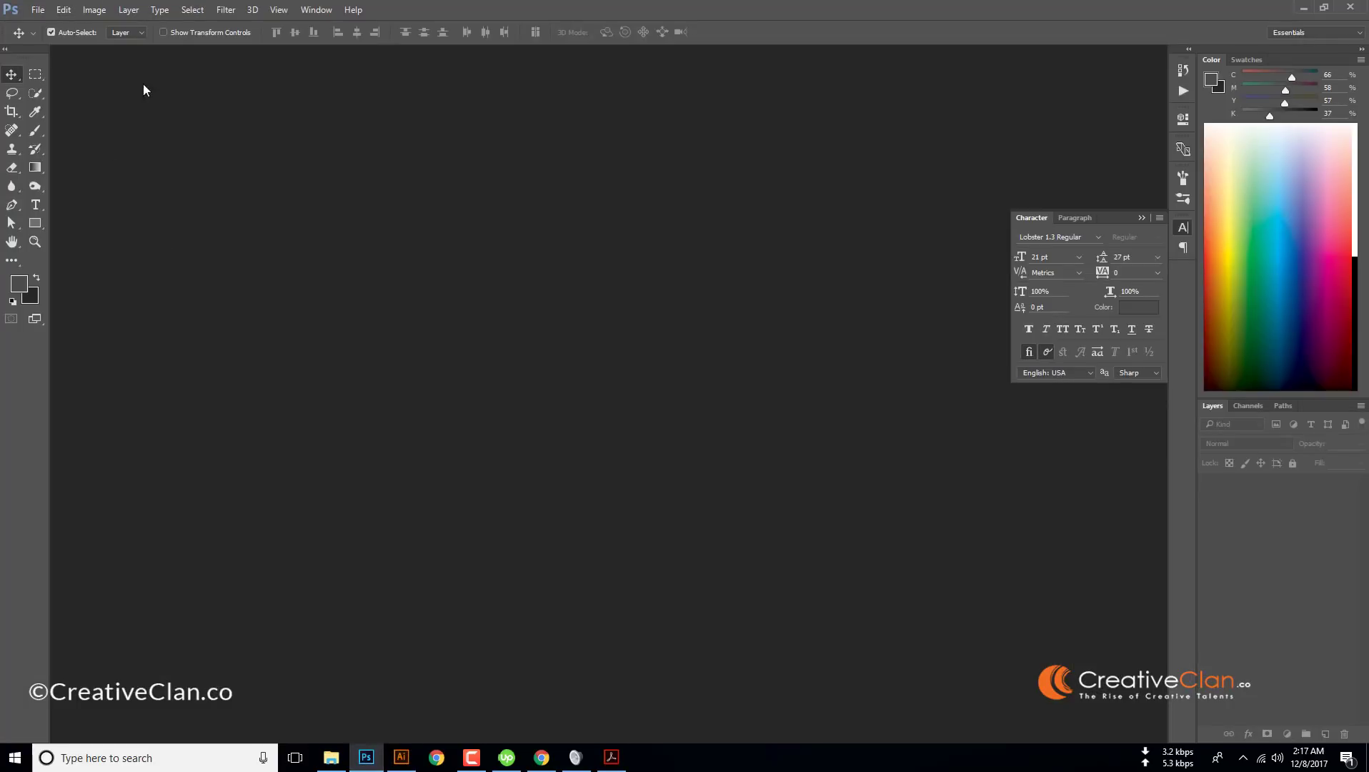
In Photoshop, open the recent file Fonts You will ever need.psd.
click(363, 758)
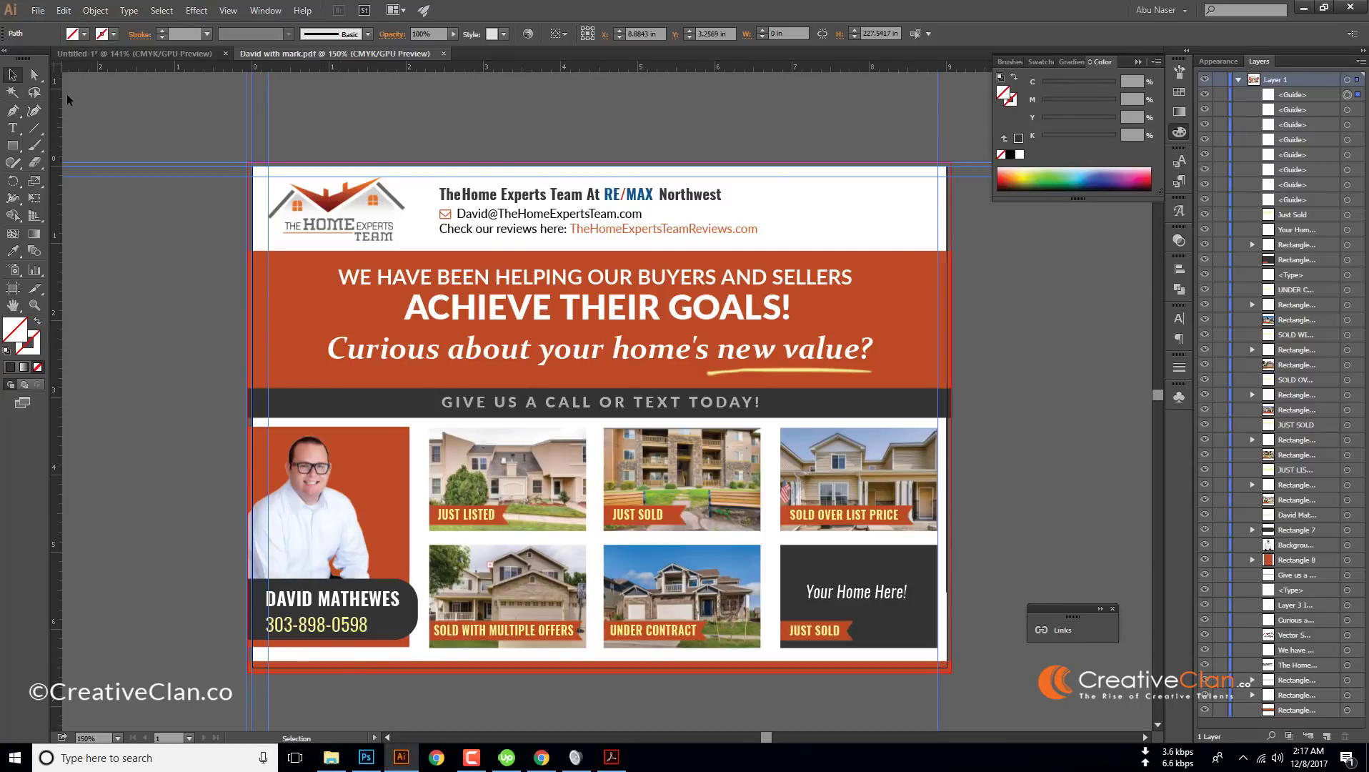
click(366, 757)
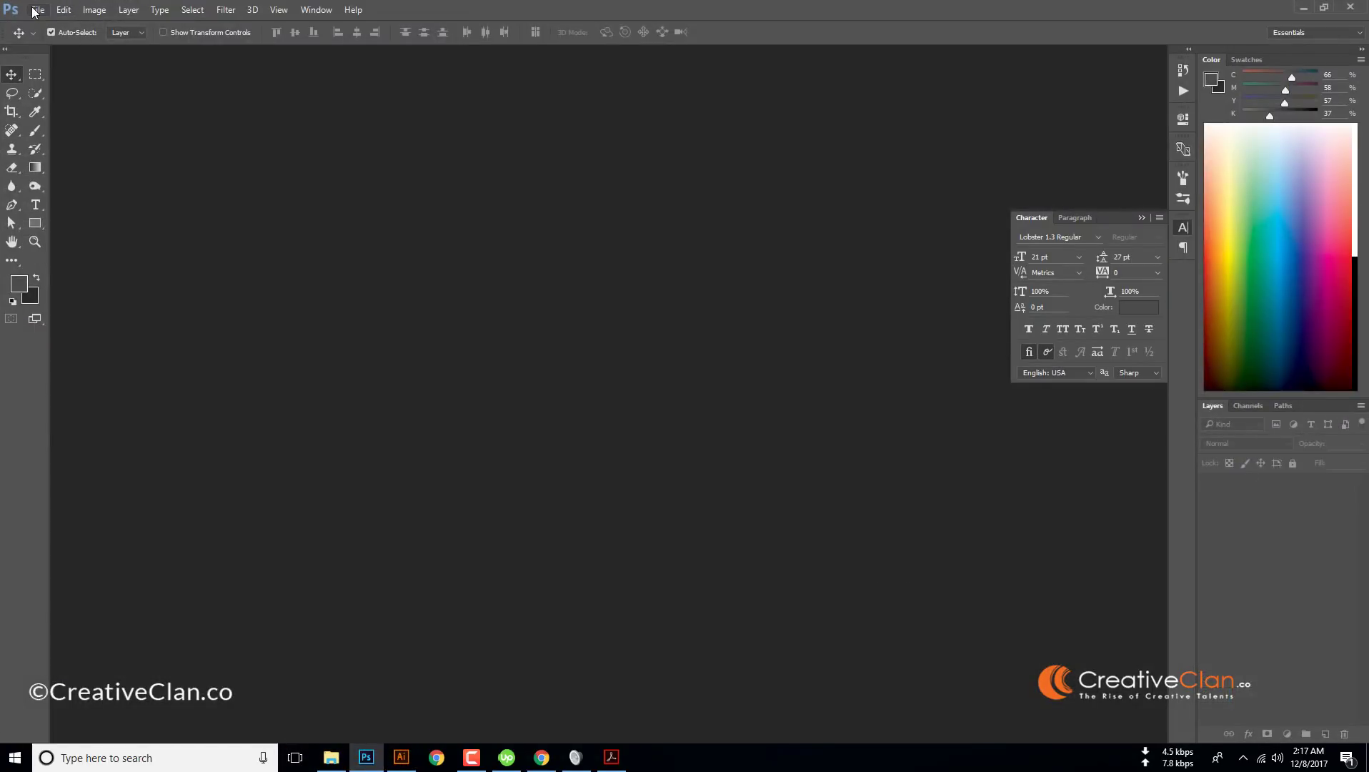
click(35, 10)
mouse_move(163, 94)
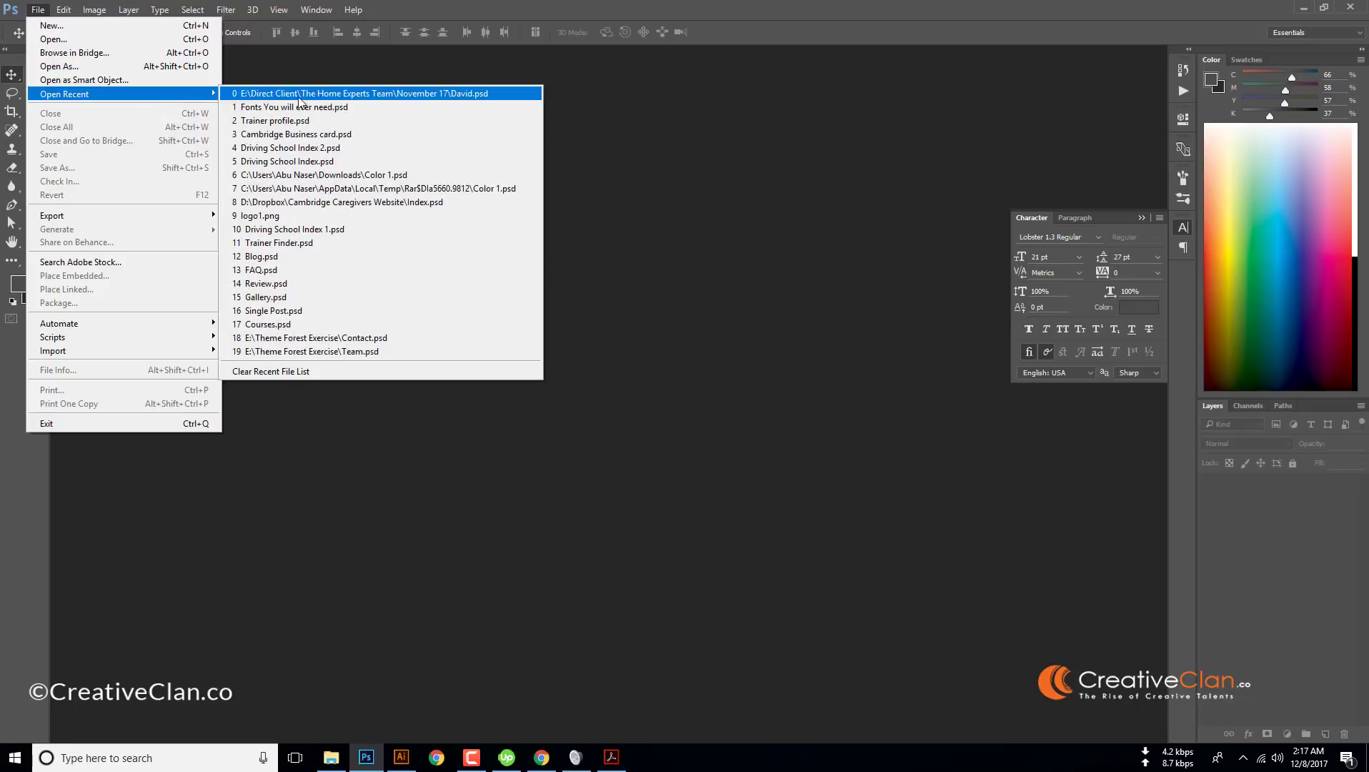
click(365, 108)
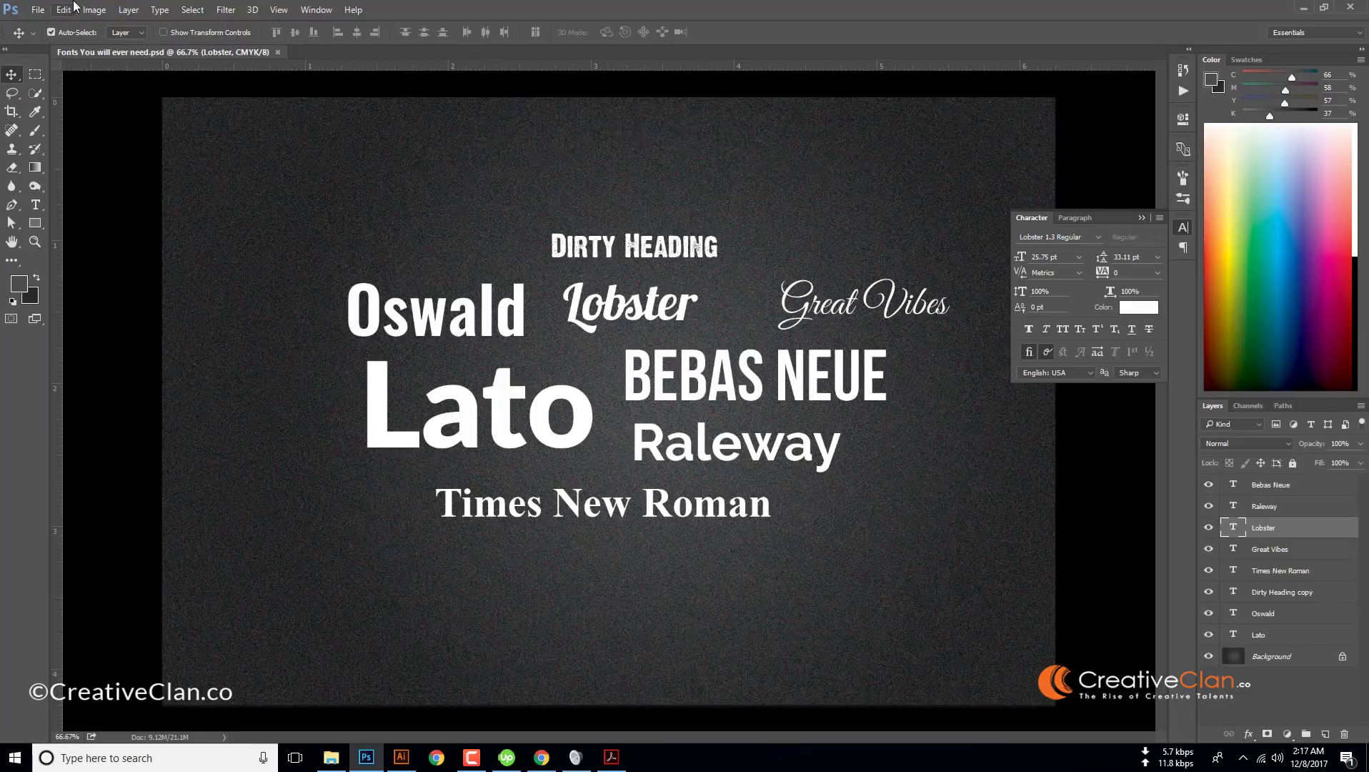
Open the recent David.psd postcard file as well.
click(38, 10)
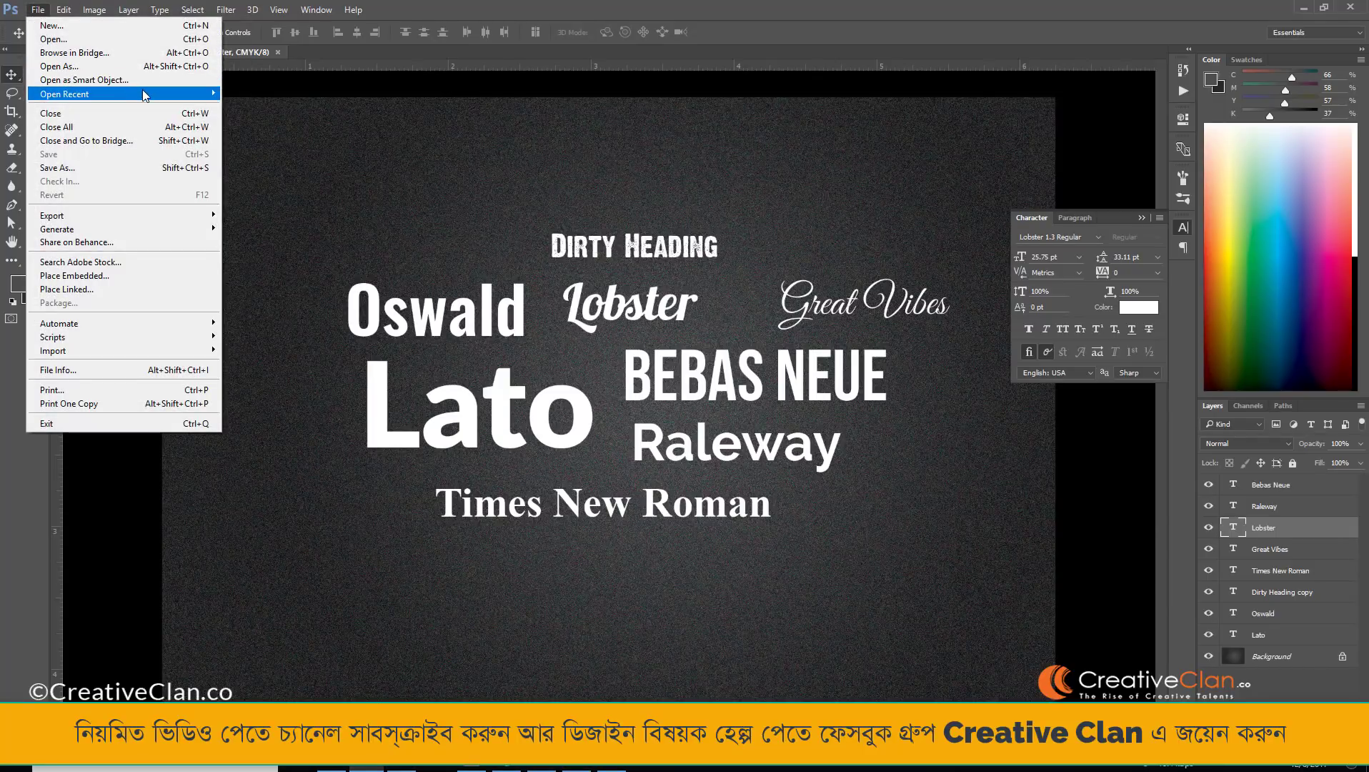
mouse_move(150, 95)
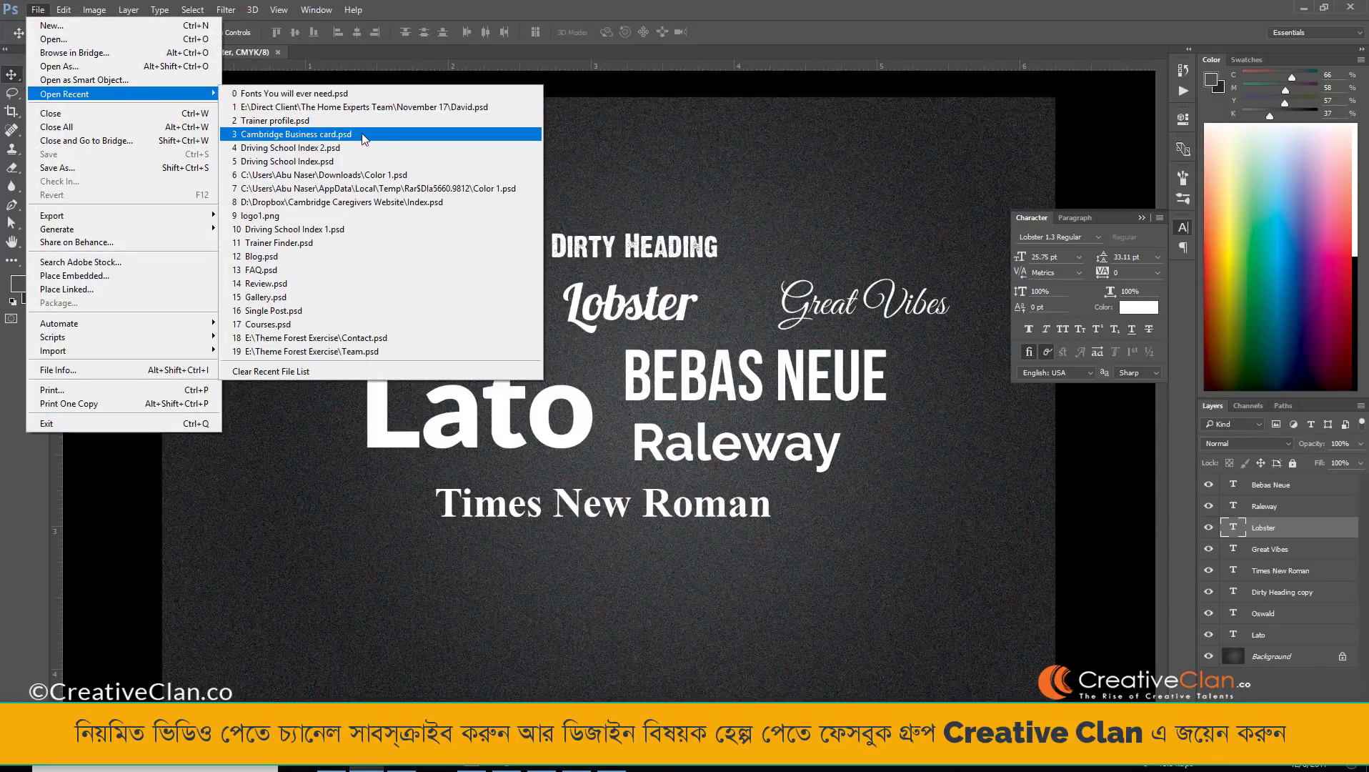
click(459, 108)
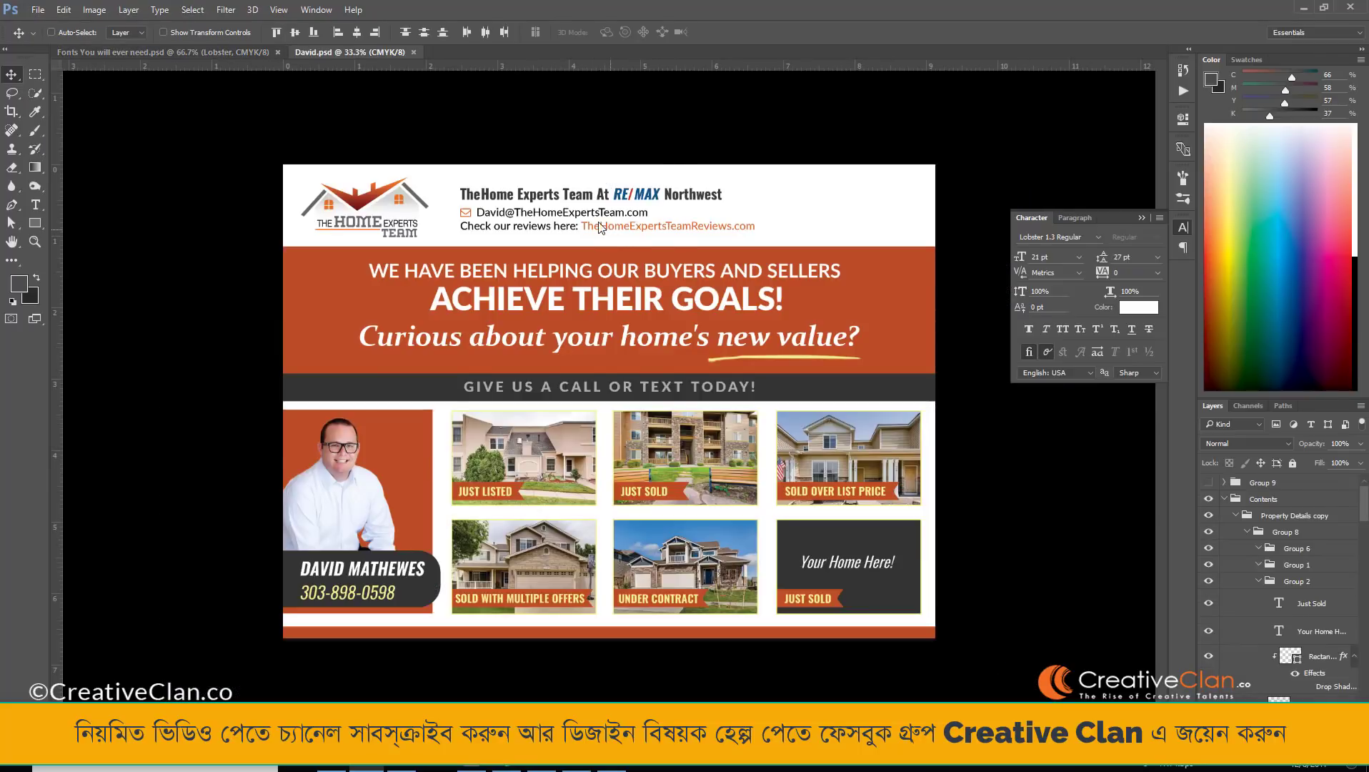
Start saving David.psd as a Photoshop PDF.
key(ctrl+shift+s)
click(204, 331)
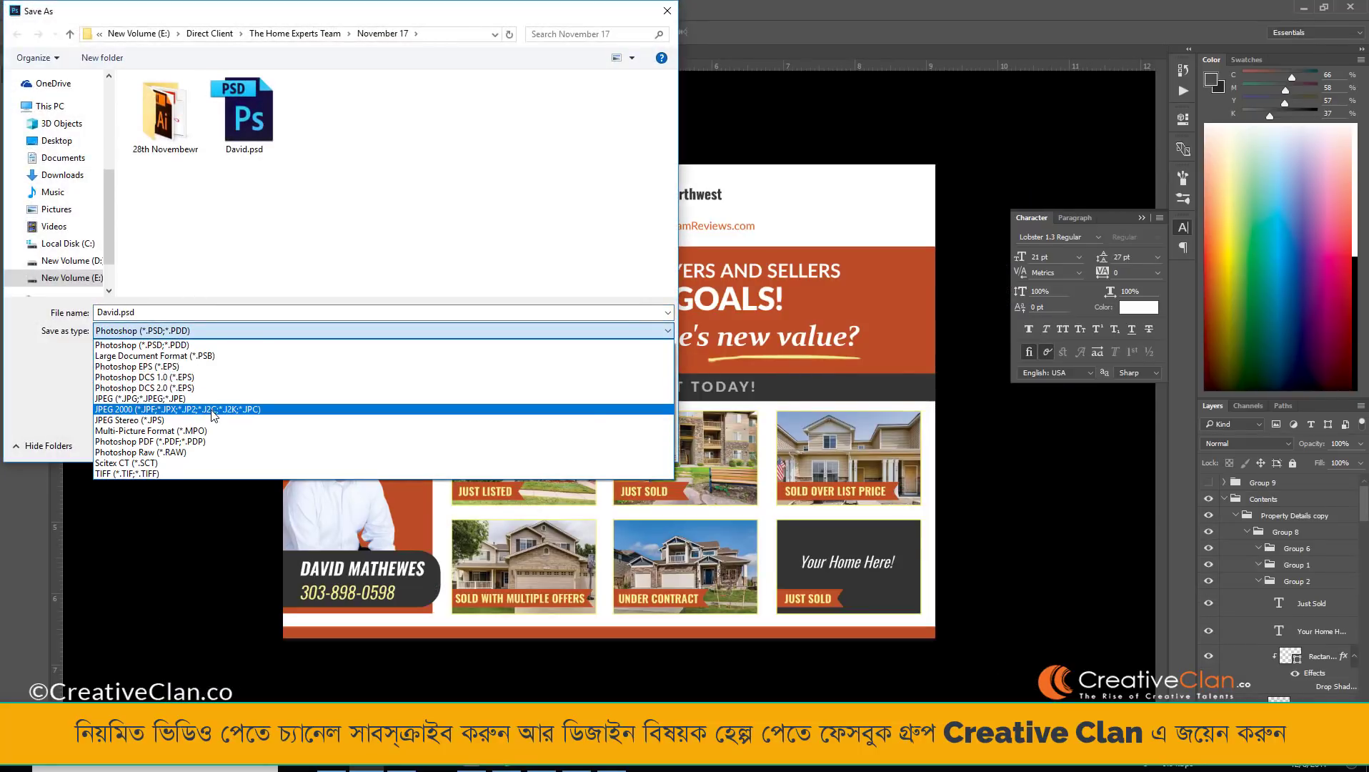
click(178, 441)
key(Return)
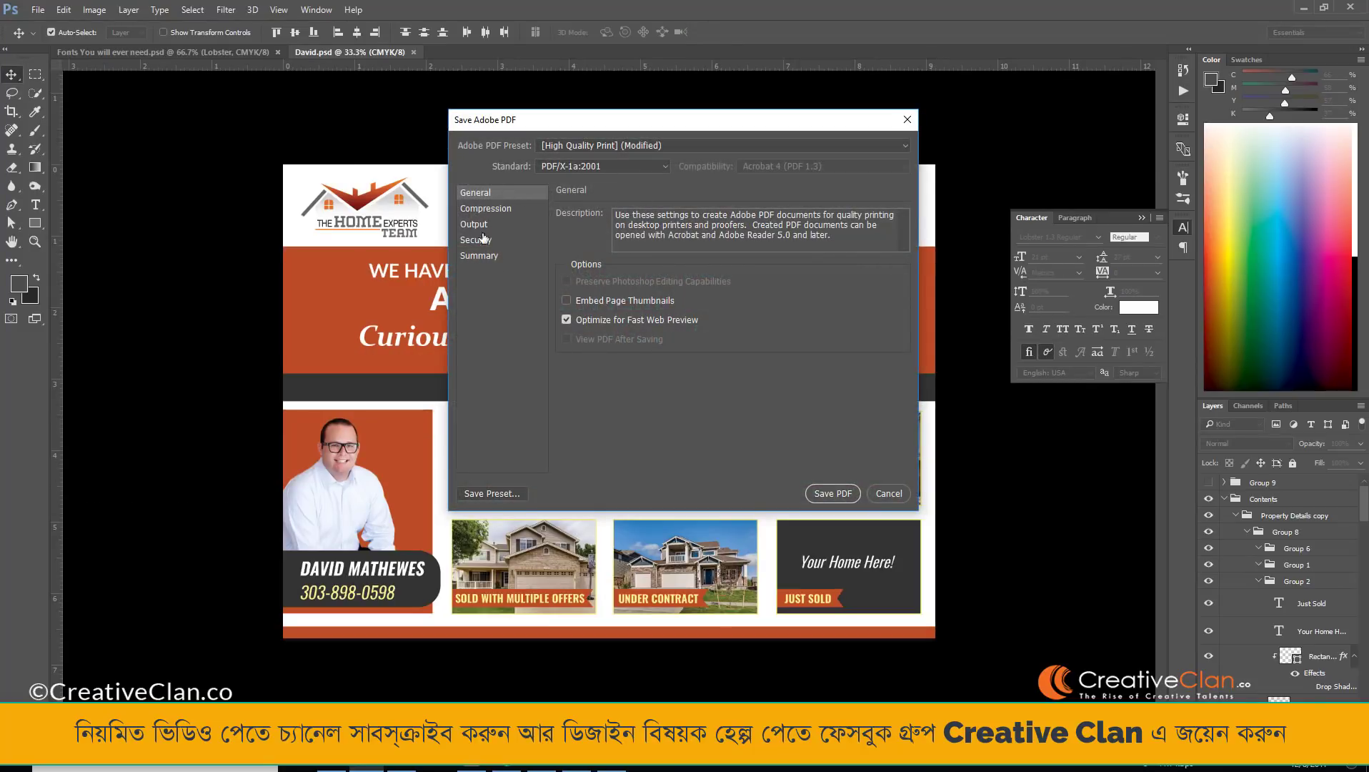
Review the PDF/X-1a:2001 Compression and Output settings, then cancel without saving.
click(483, 209)
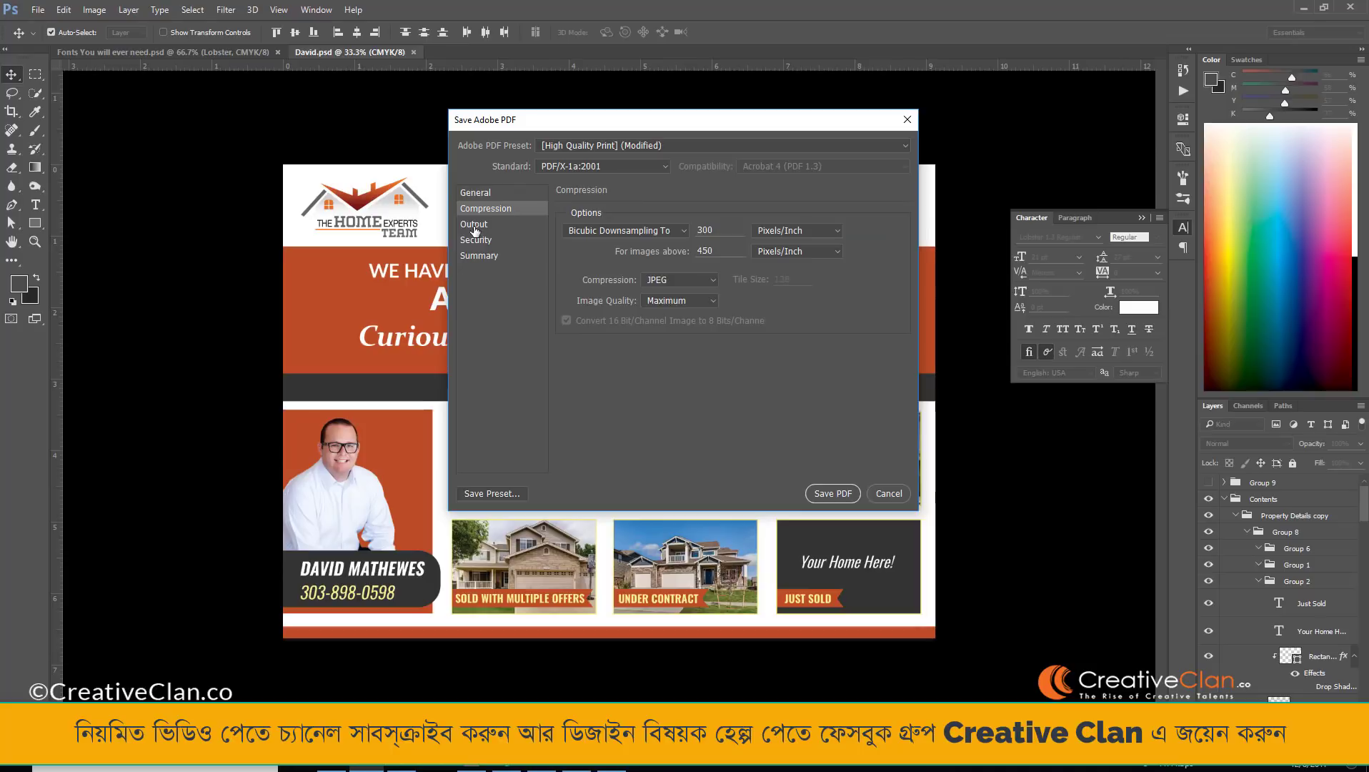
click(474, 224)
click(893, 491)
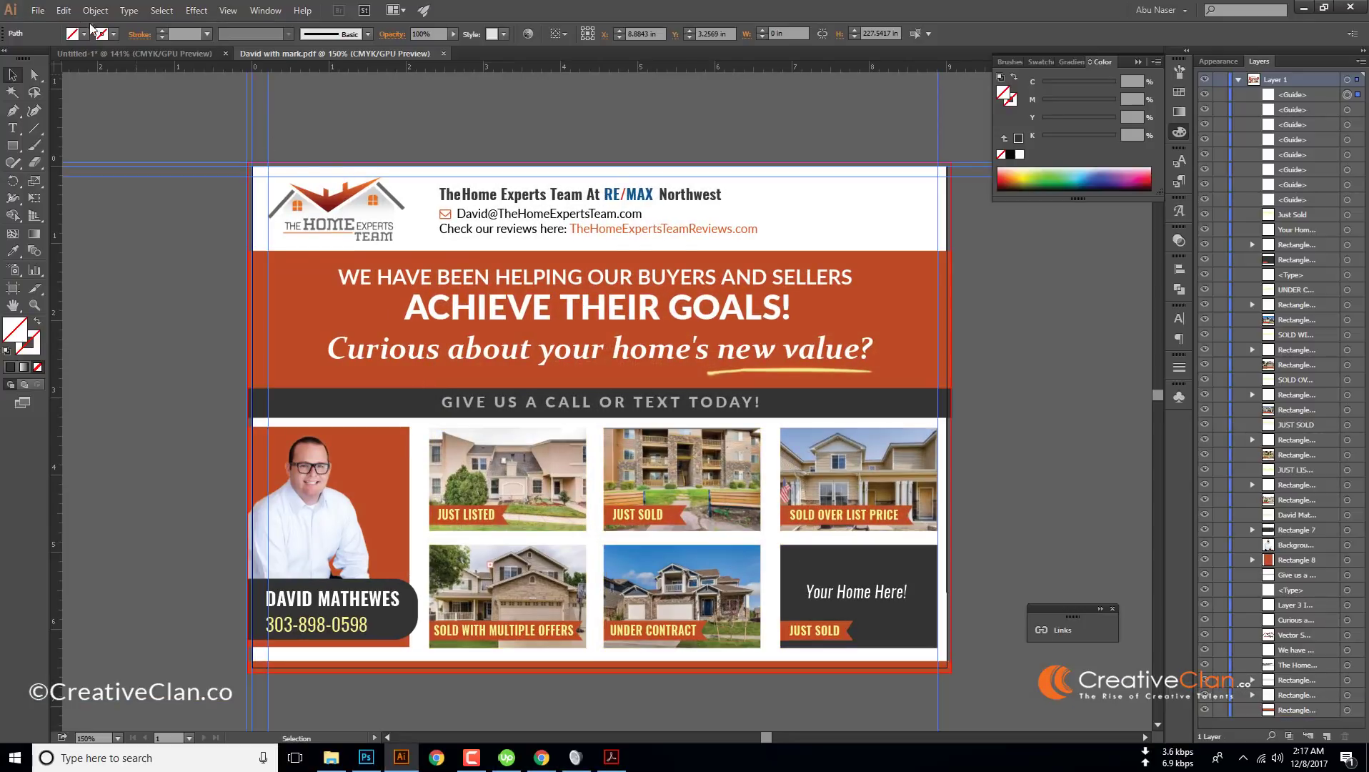
Try replacing David with mark.pdf, dismiss the can't-save error, and close the PDF in Acrobat Reader.
click(64, 10)
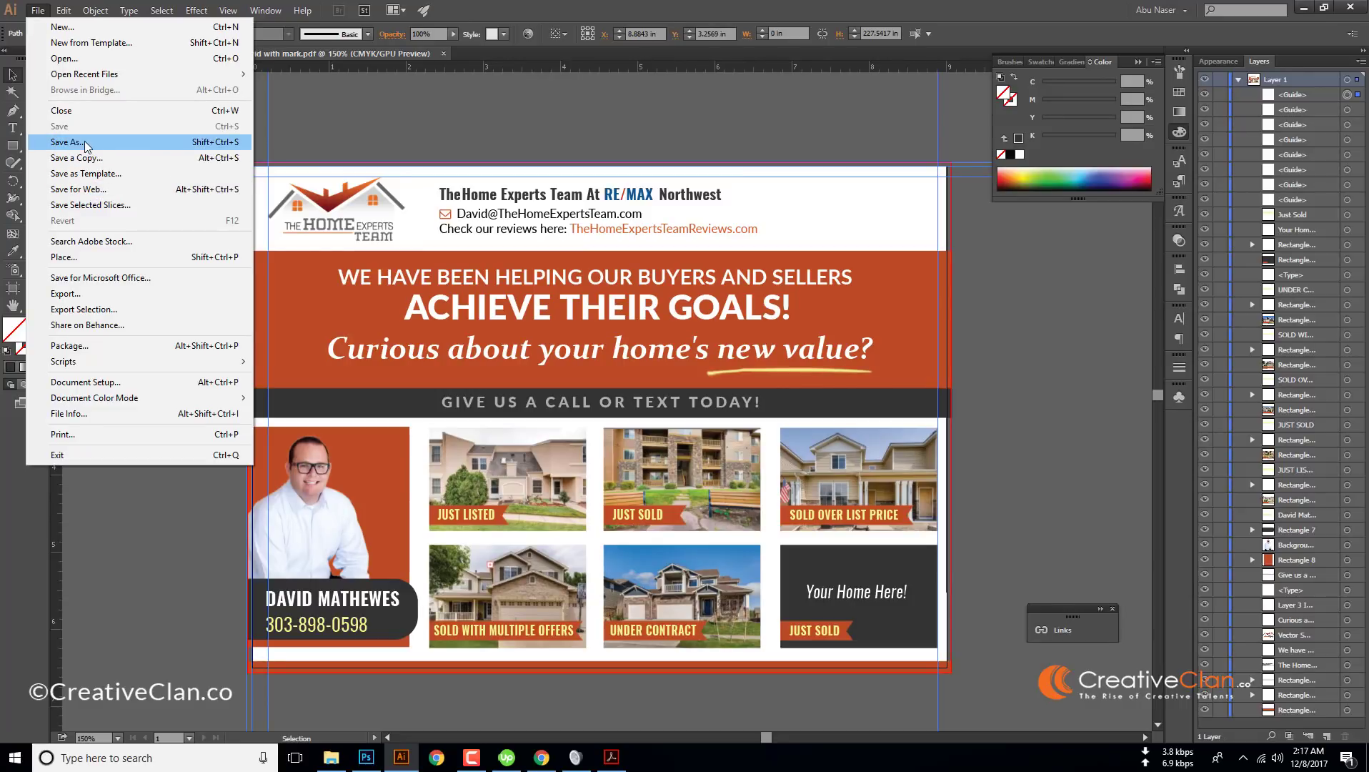
click(68, 142)
click(563, 431)
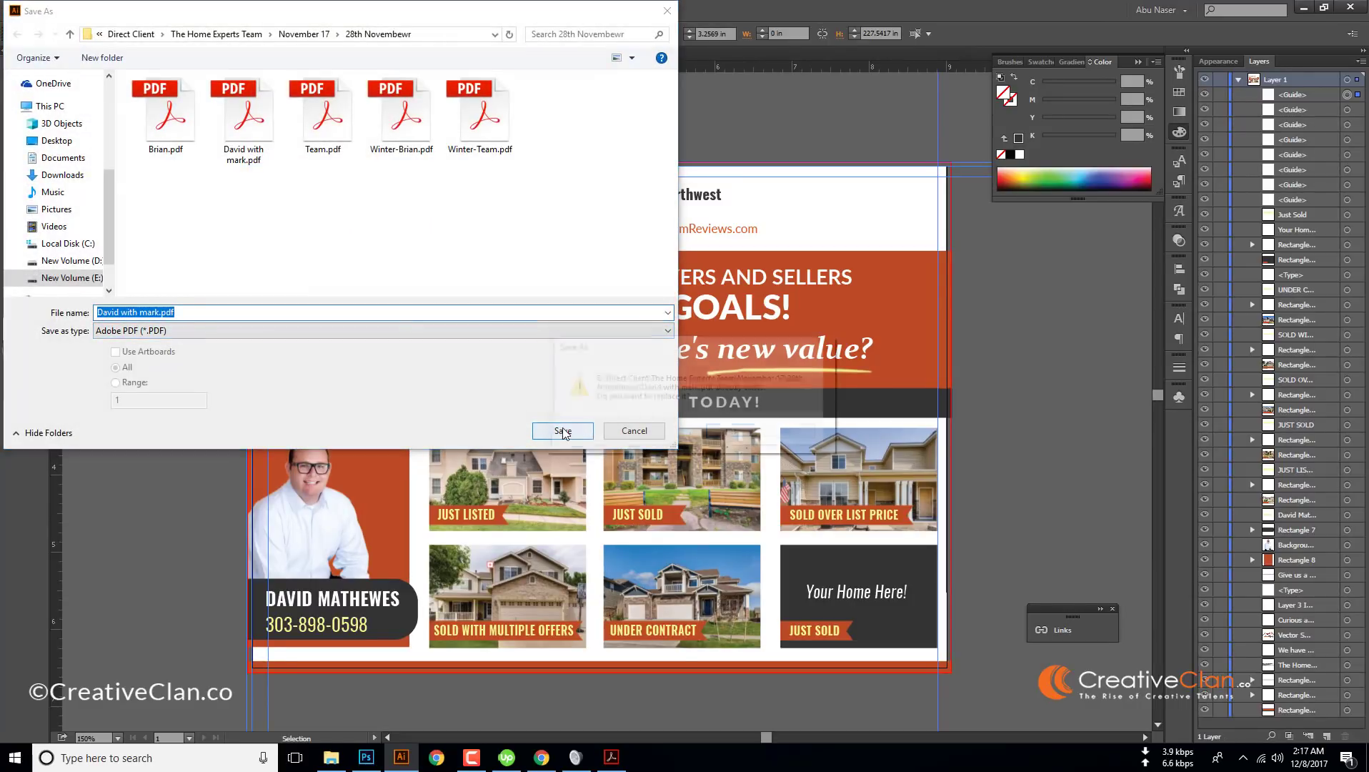
click(733, 432)
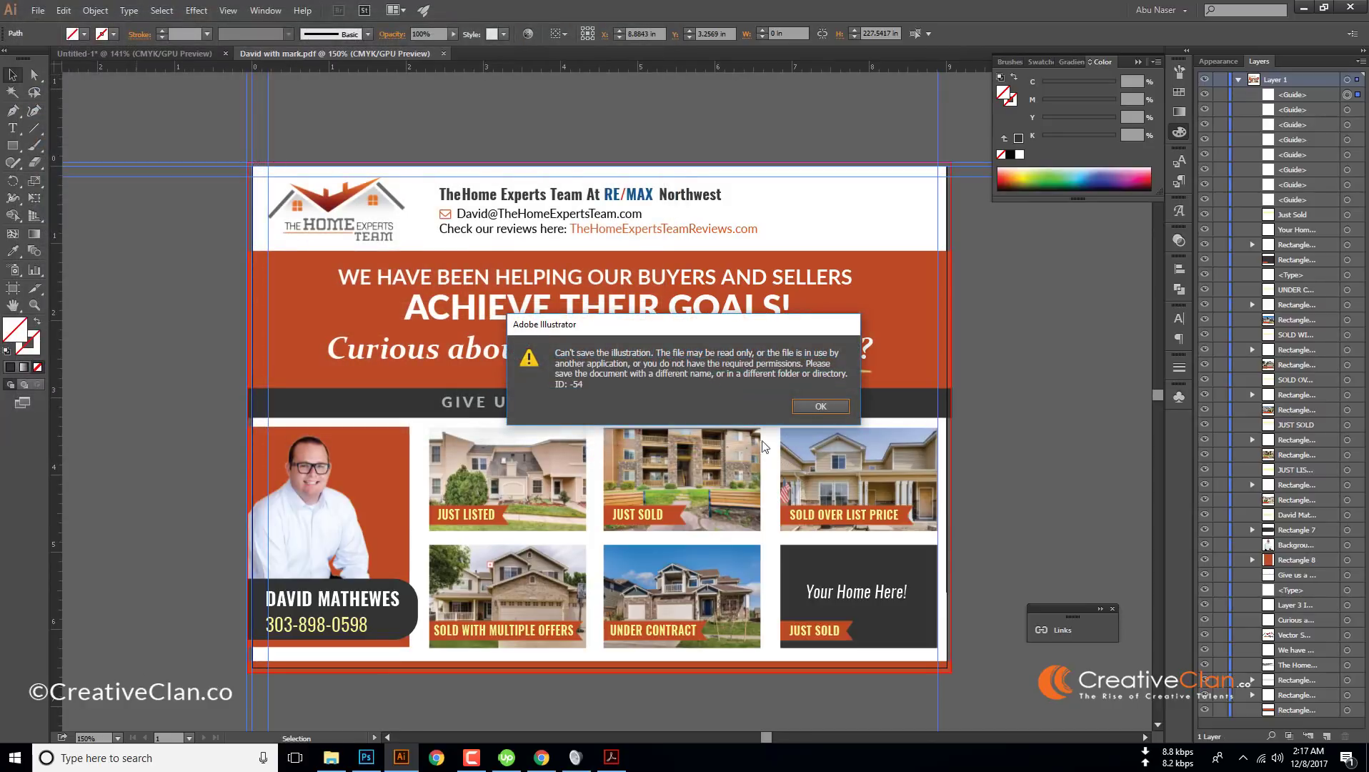
click(820, 406)
click(611, 756)
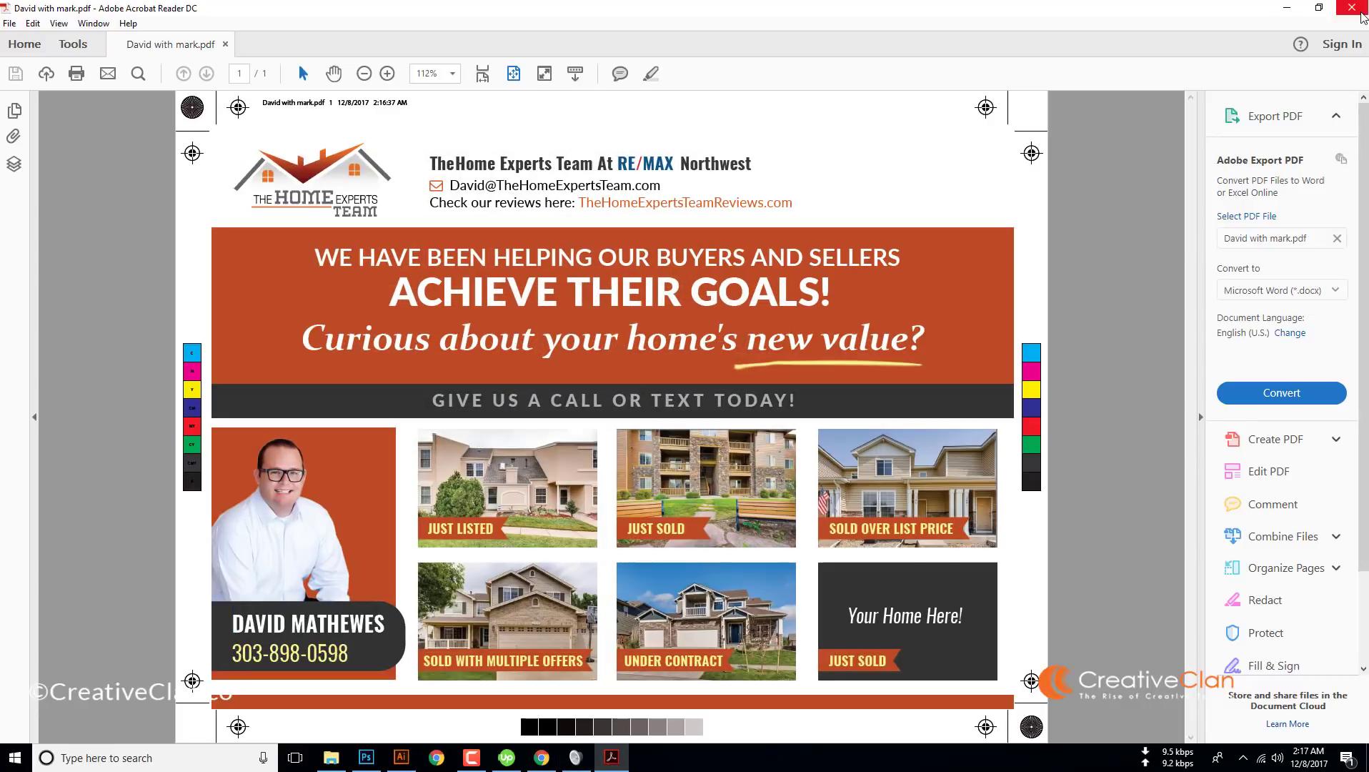
click(1362, 14)
Save over David with mark.pdf again, review the Marks and Bleeds settings, then cancel.
key(ctrl+shift+s)
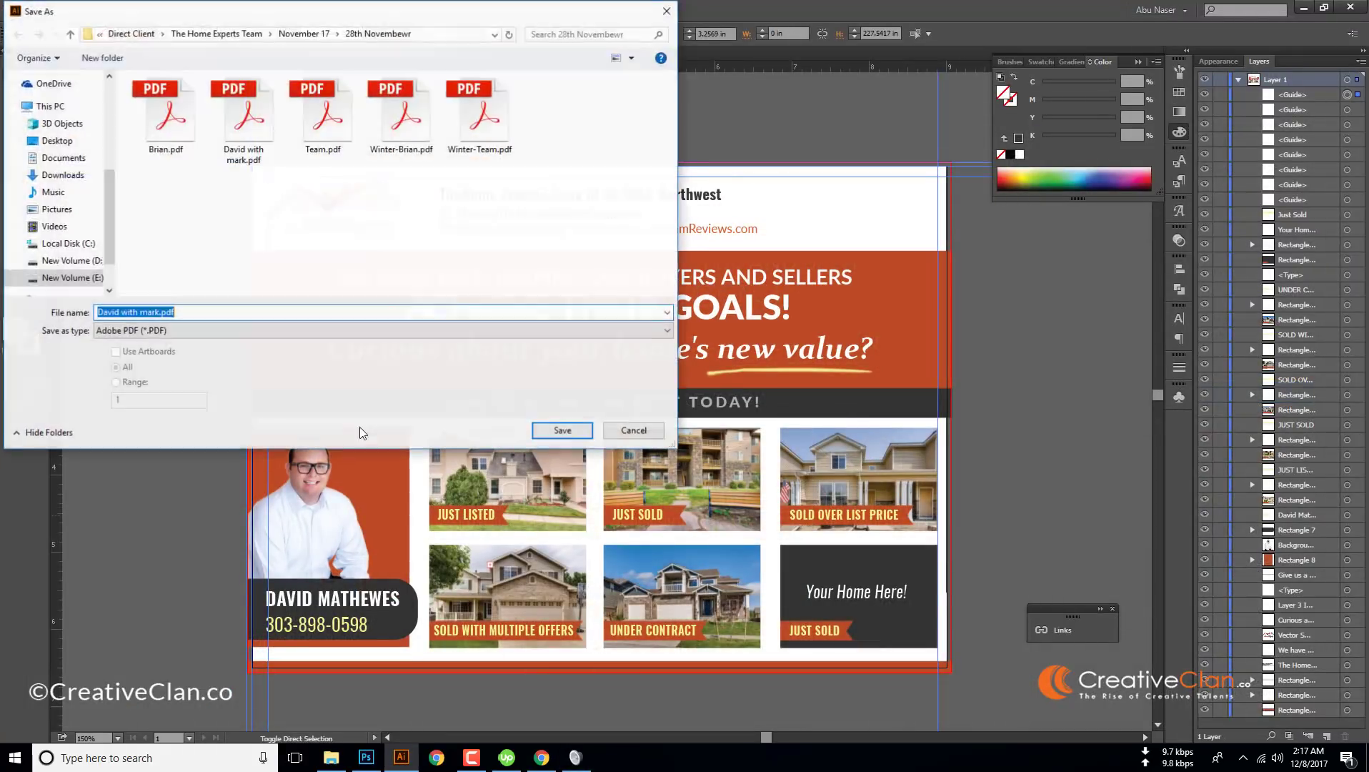
click(554, 432)
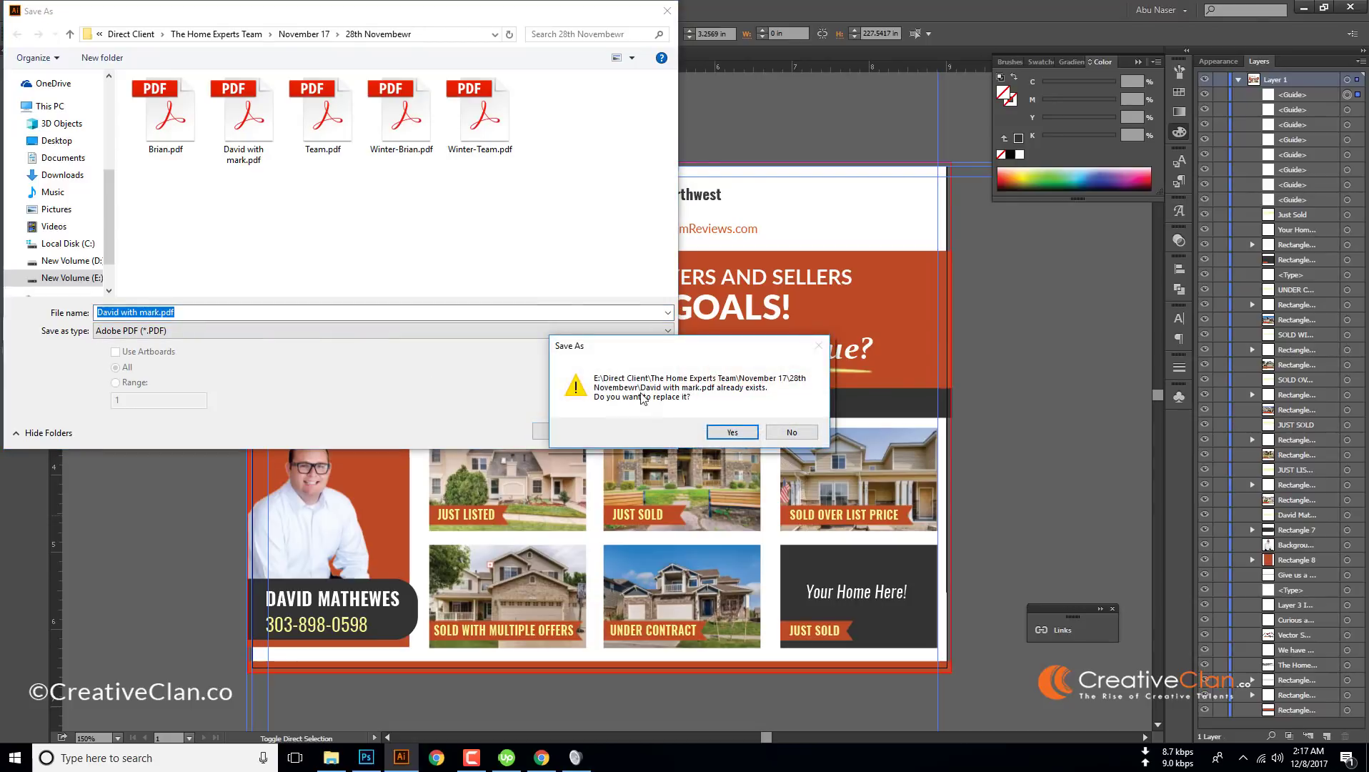
click(733, 432)
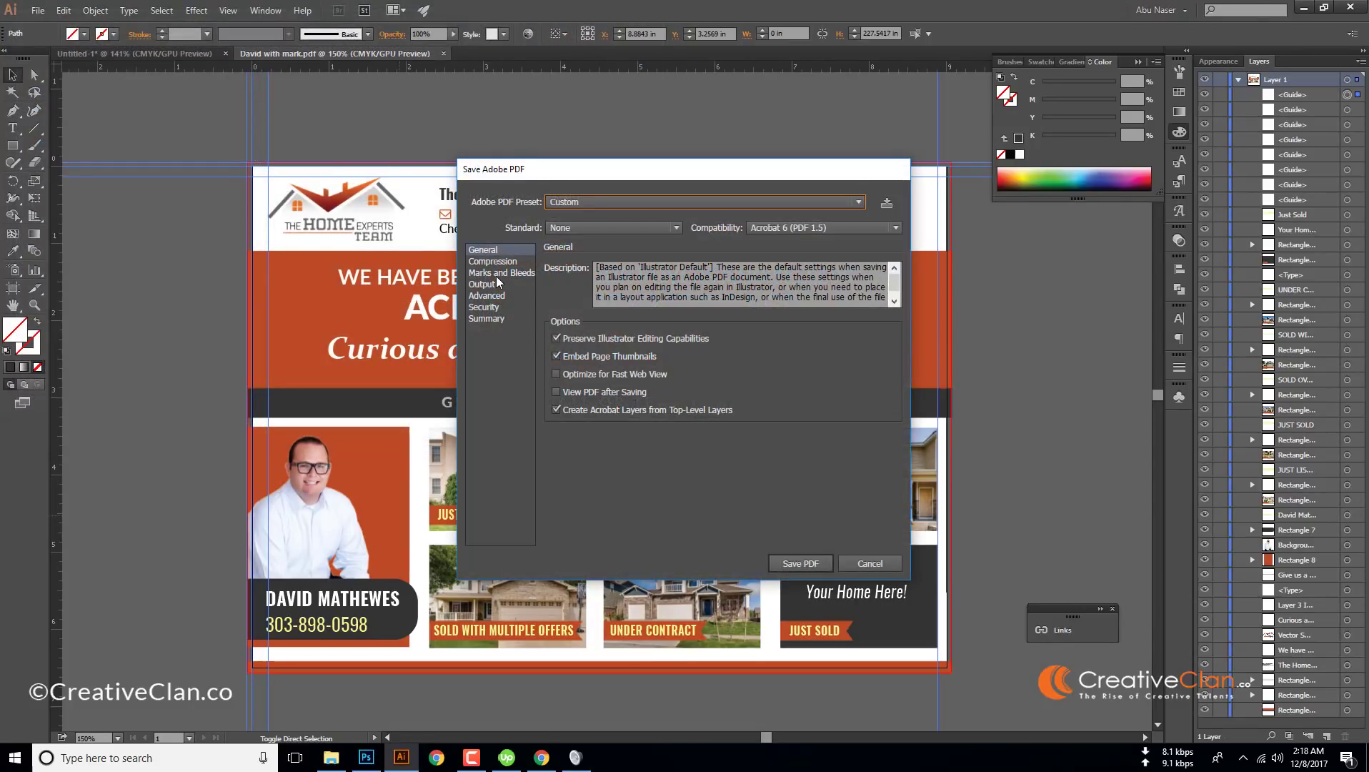
click(497, 275)
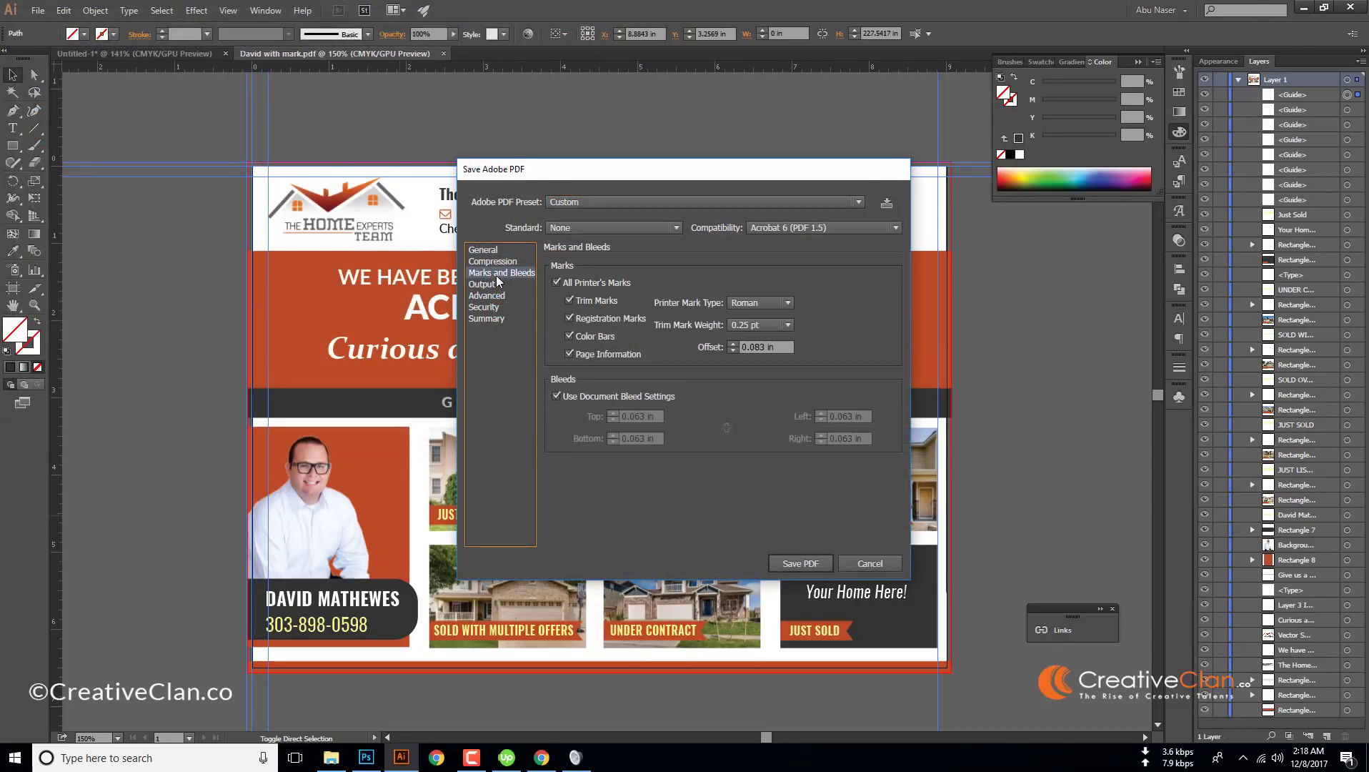
click(869, 564)
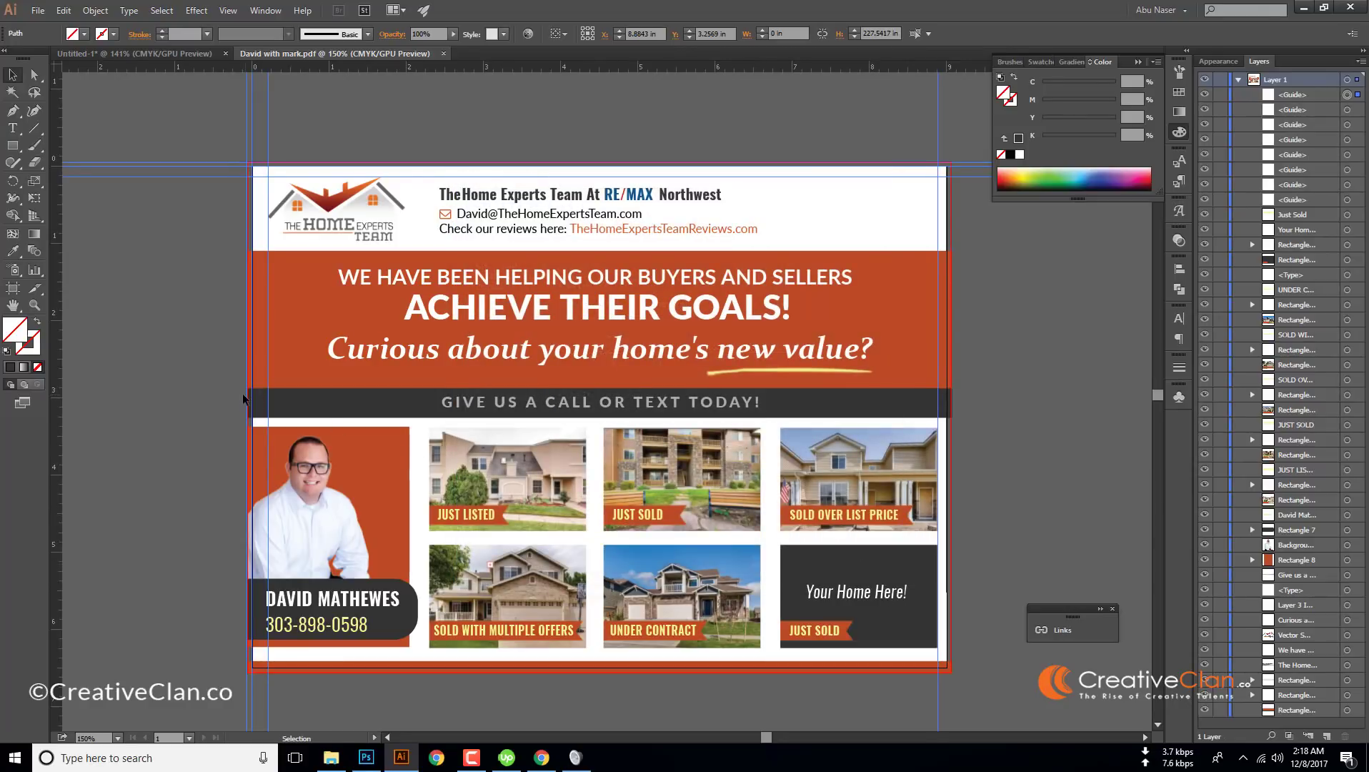
Reopen David with mark.pdf from the 28th Novembewr folder in Acrobat Reader.
click(365, 757)
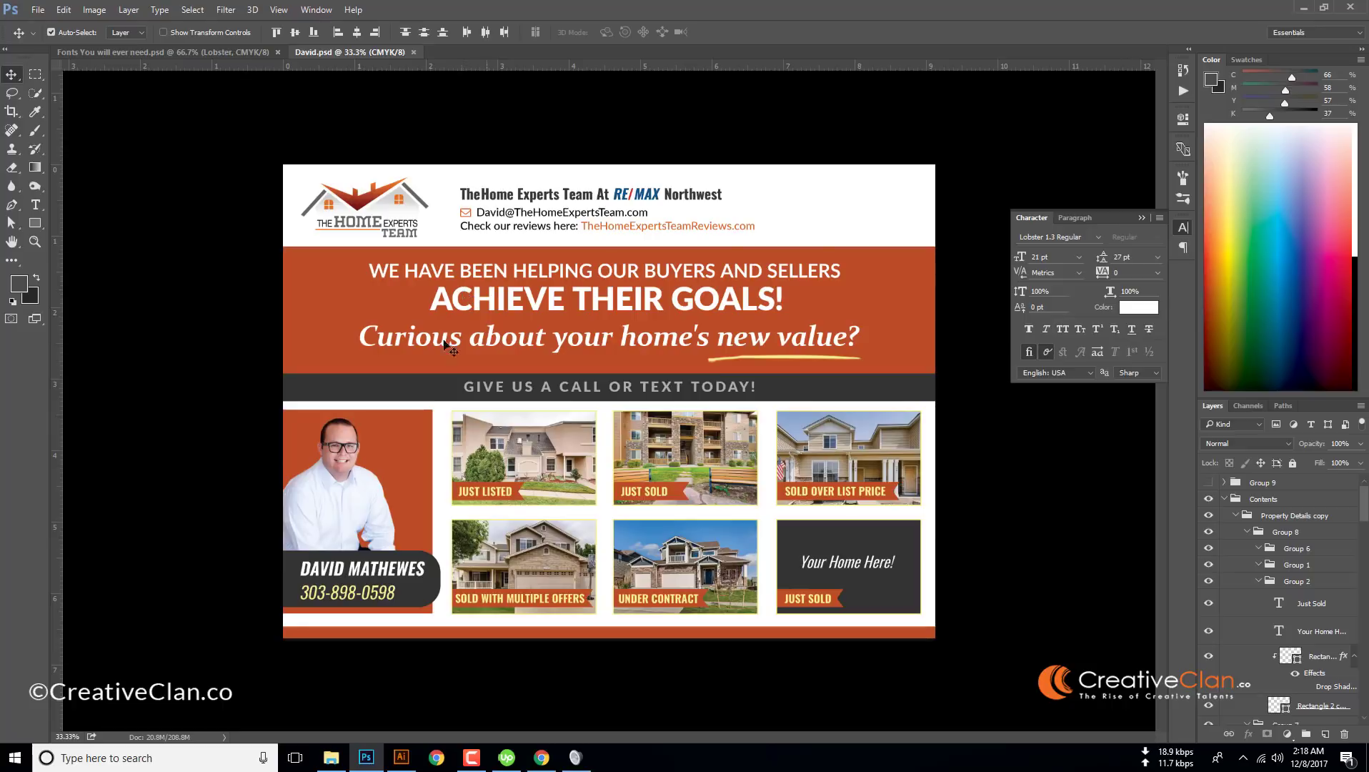
click(330, 757)
double_click(761, 214)
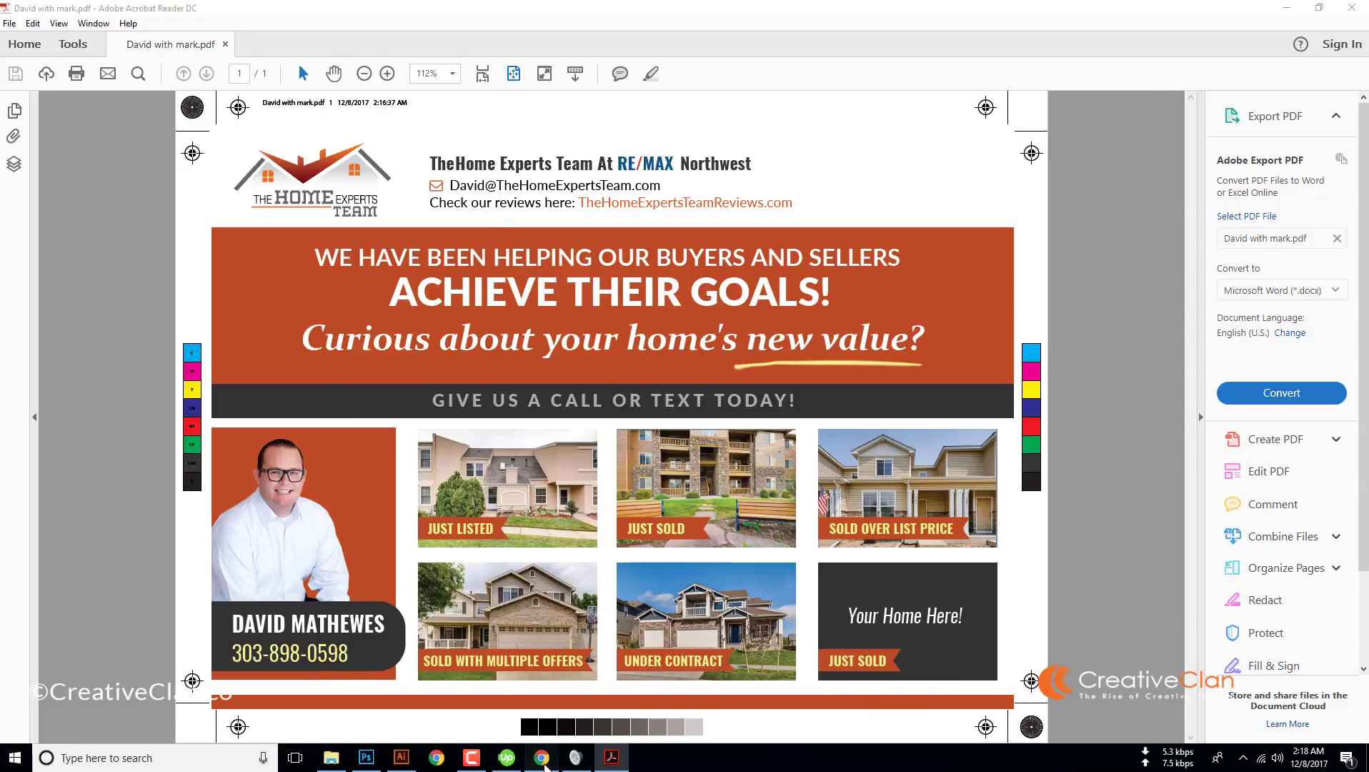
Leave Chrome and bring the postcard layout in Illustrator back to the front.
click(546, 764)
click(401, 758)
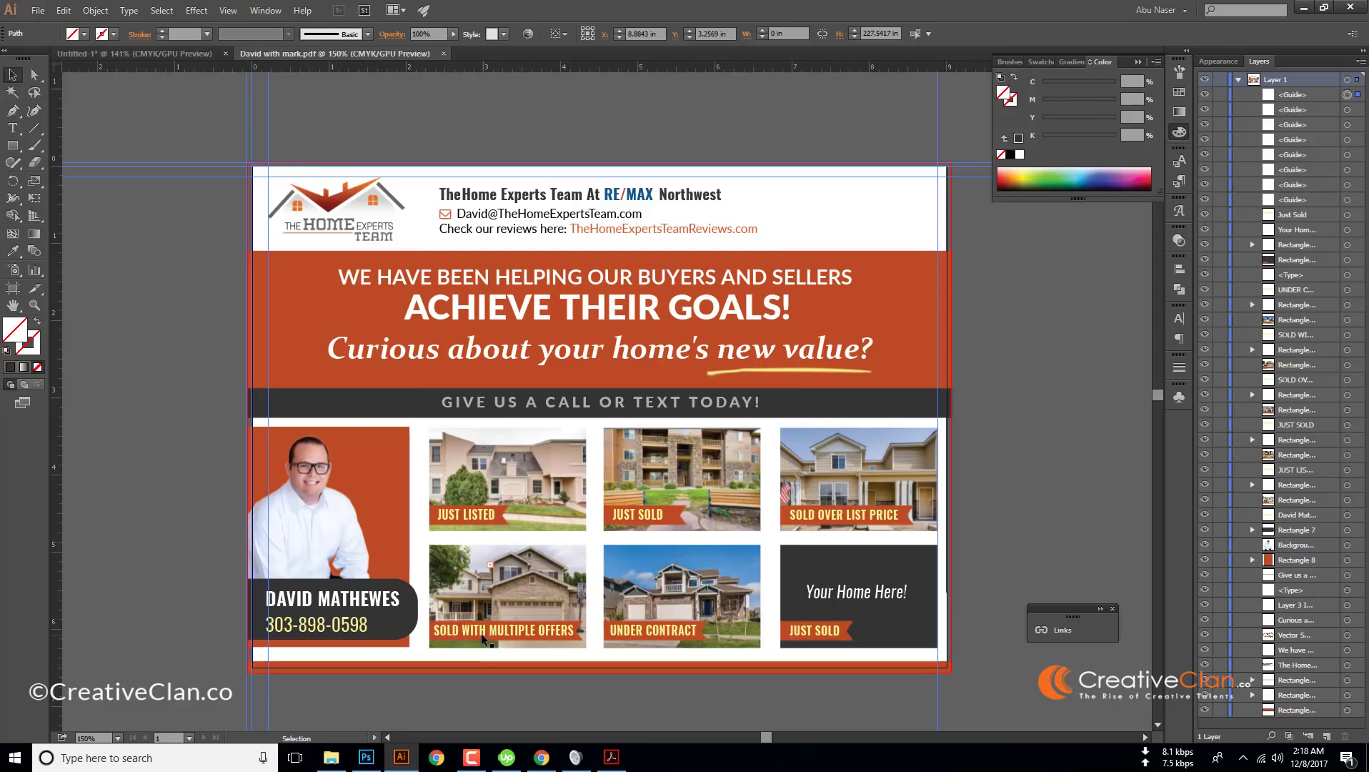